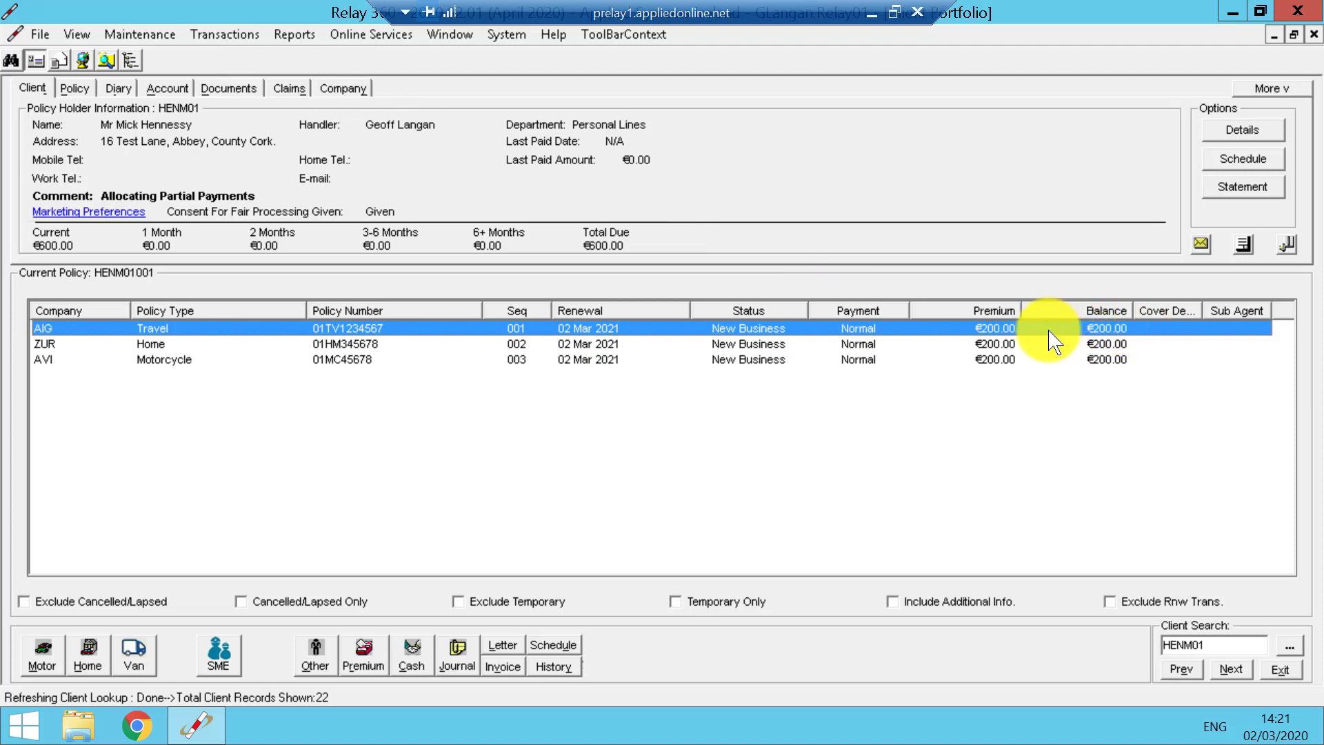
Start a cash posting from the Travel policy with amount 100.00 and payment method Cash.
{"action": "right_click", "coordinate": [989, 332]}
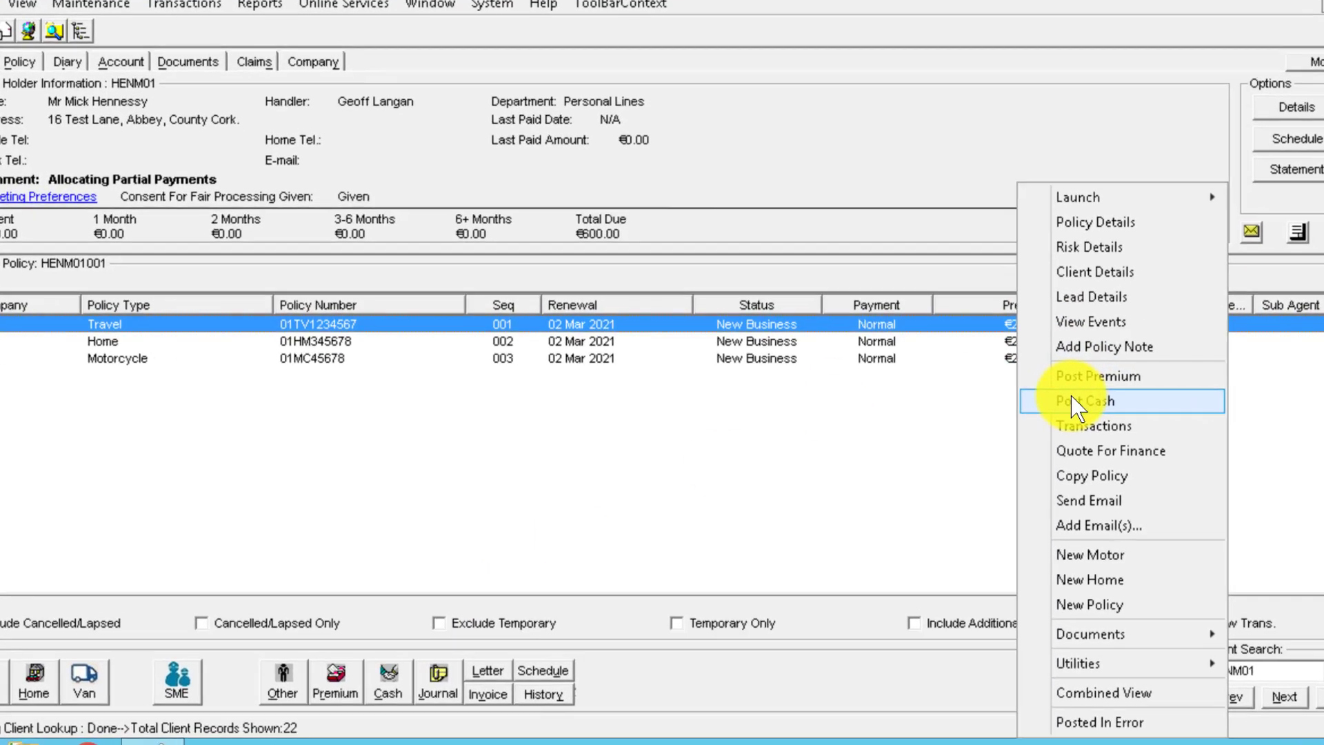
{"action": "left_click", "coordinate": [1041, 400]}
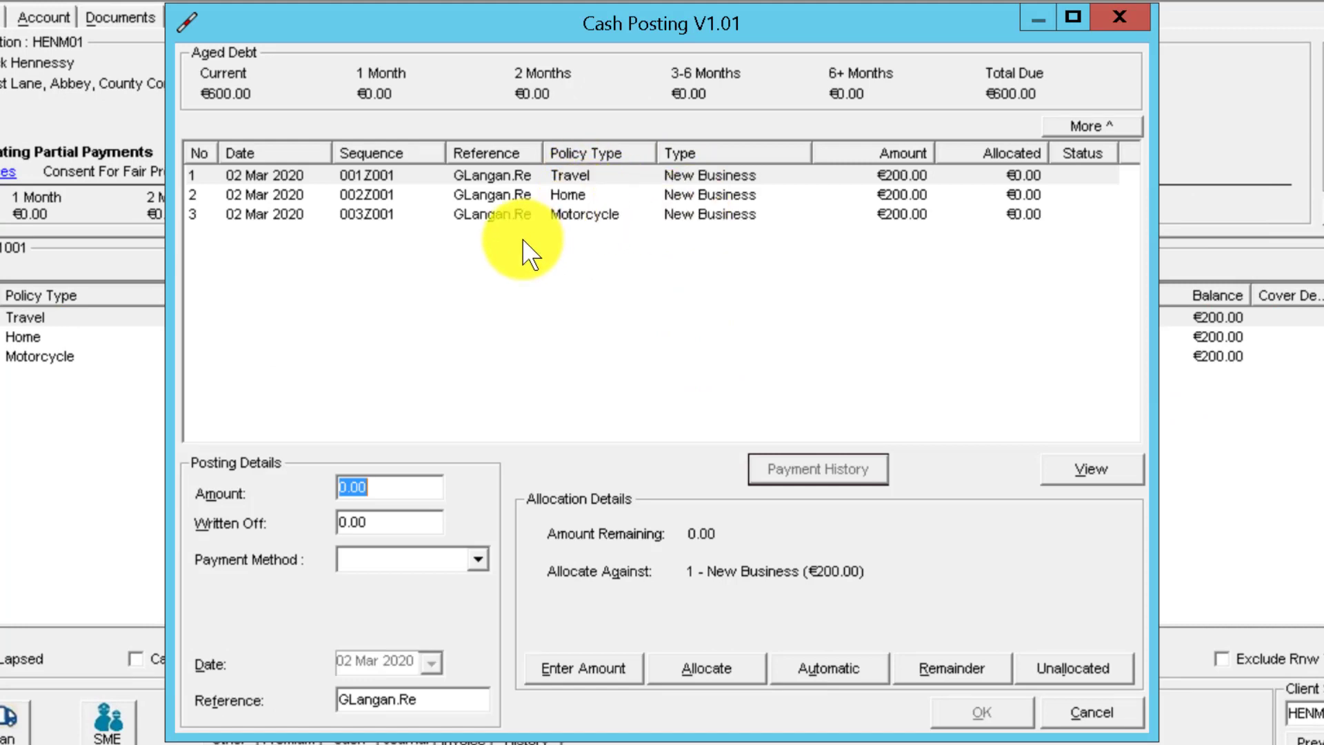
{"action": "left_click", "coordinate": [629, 174]}
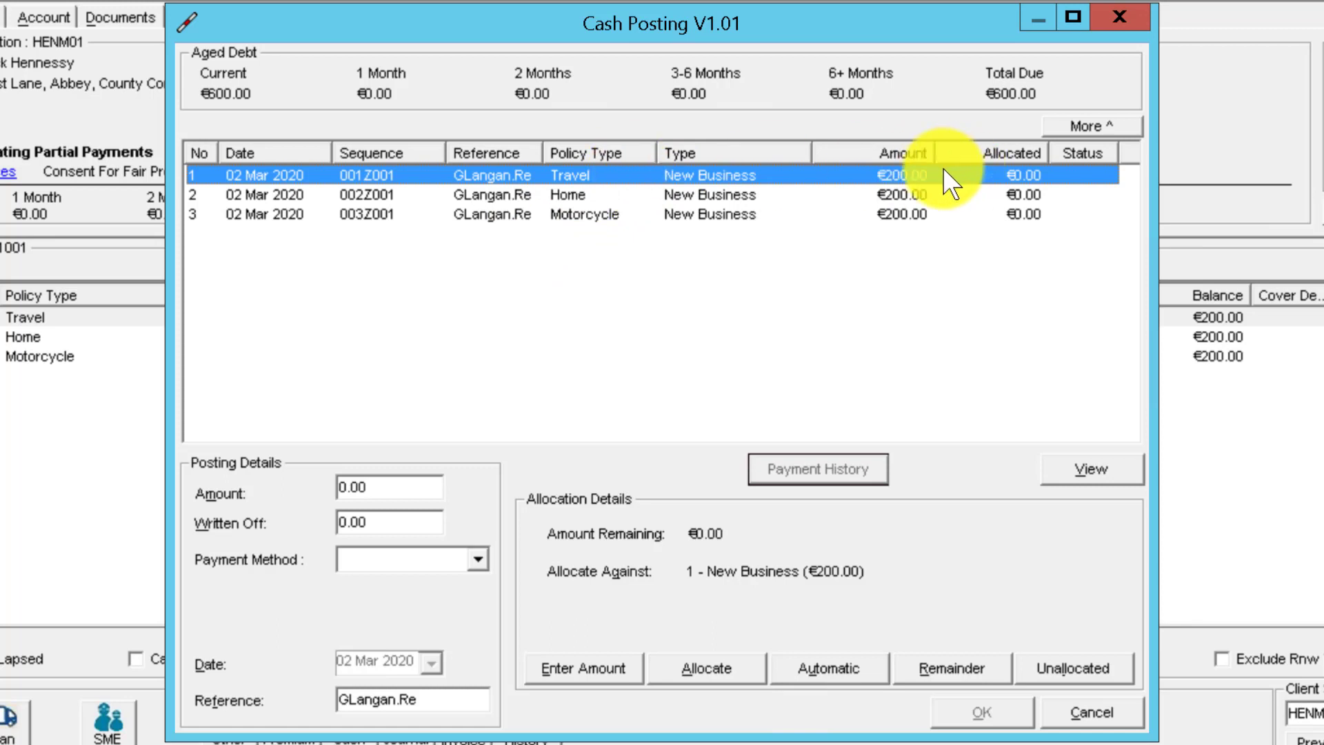
{"action": "left_click", "coordinate": [400, 480]}
{"action": "type", "text": "1"}
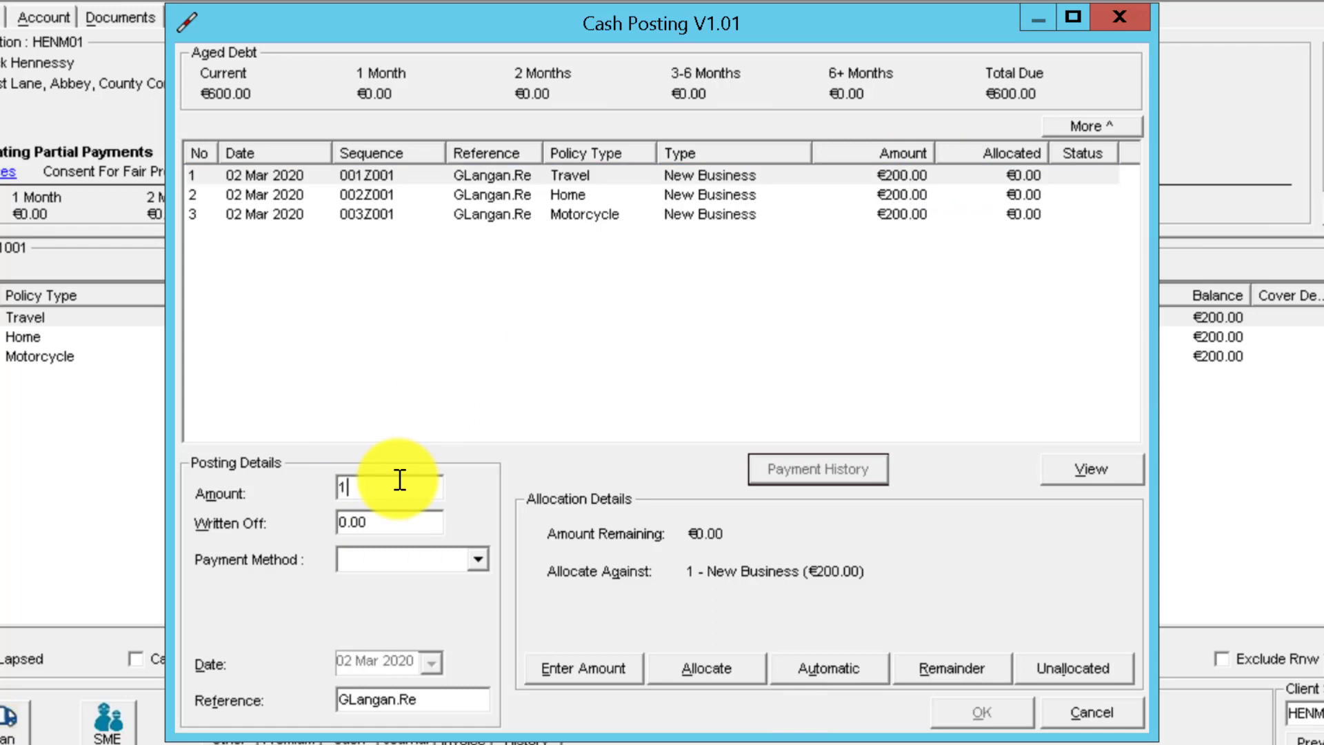
{"action": "type", "text": "00.00"}
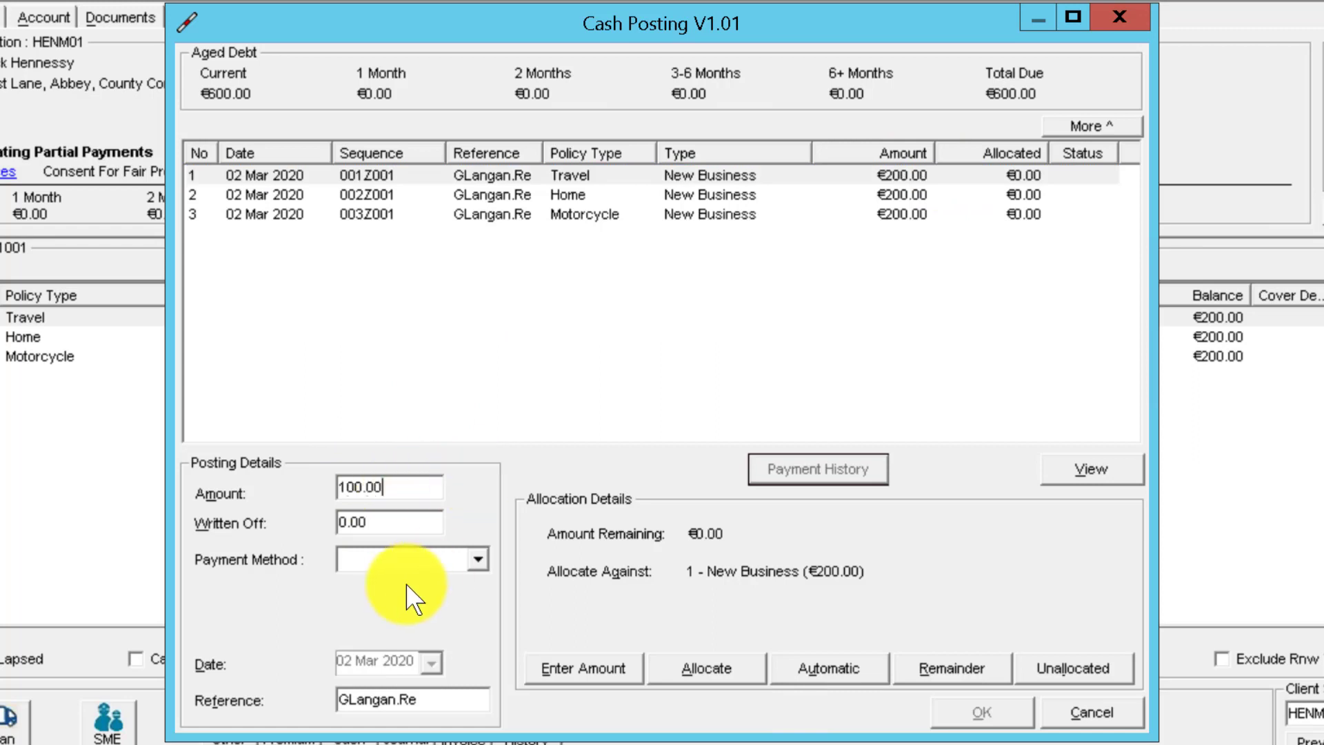
{"action": "left_click", "coordinate": [404, 560]}
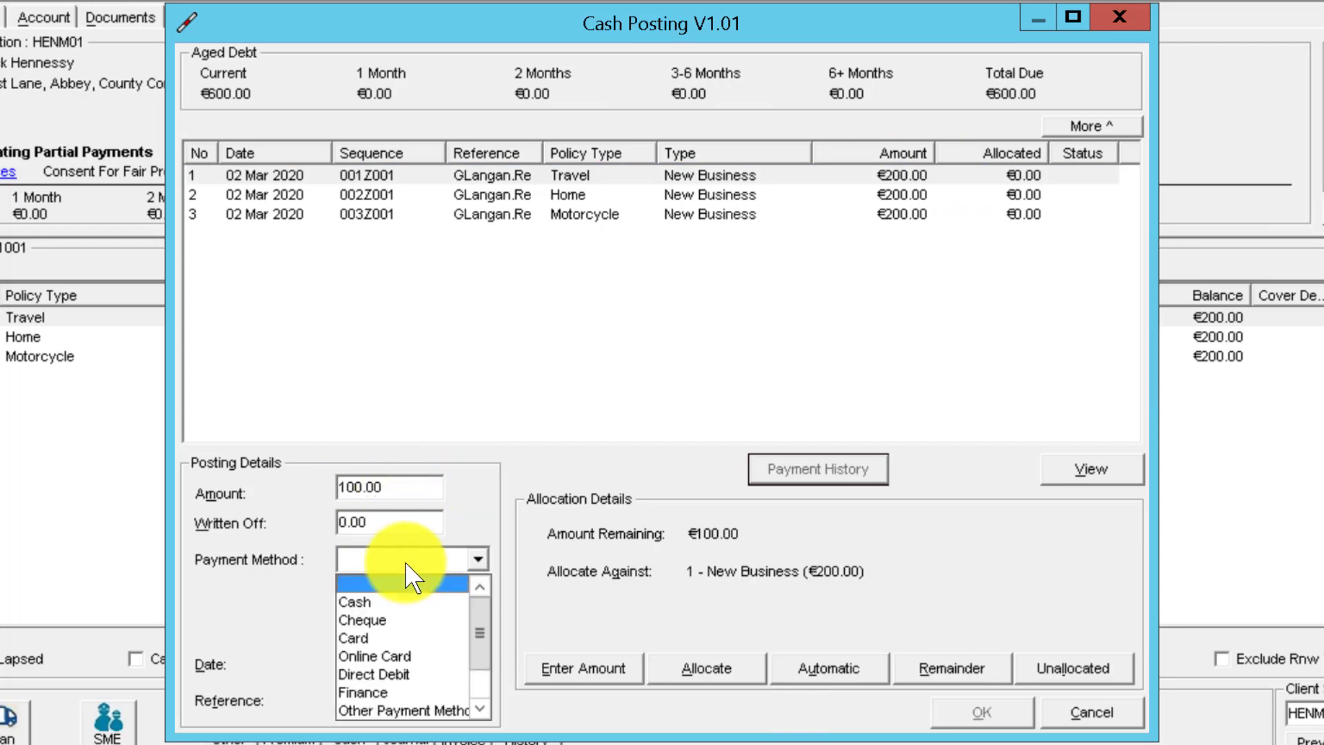
{"action": "left_click", "coordinate": [382, 600]}
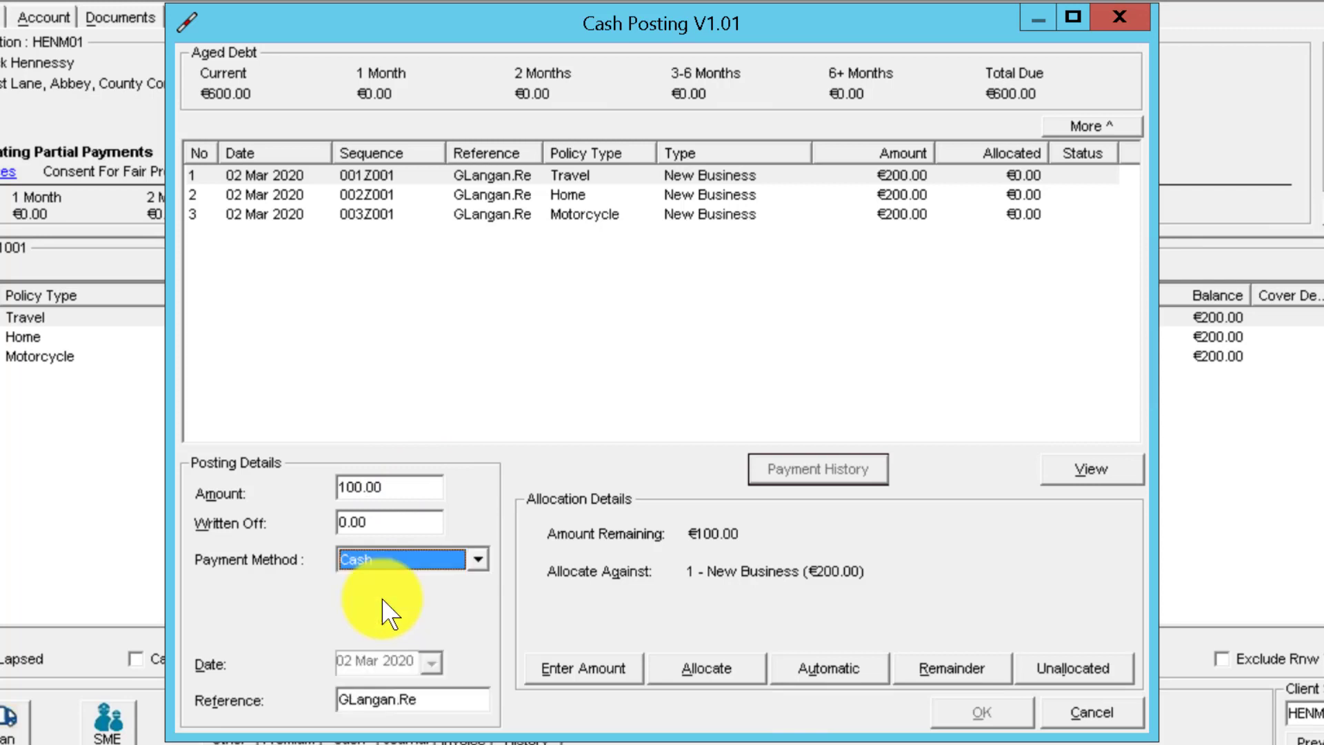
Allocate the full remainder of the payment to the Travel new business transaction and post it.
{"action": "left_click", "coordinate": [850, 177]}
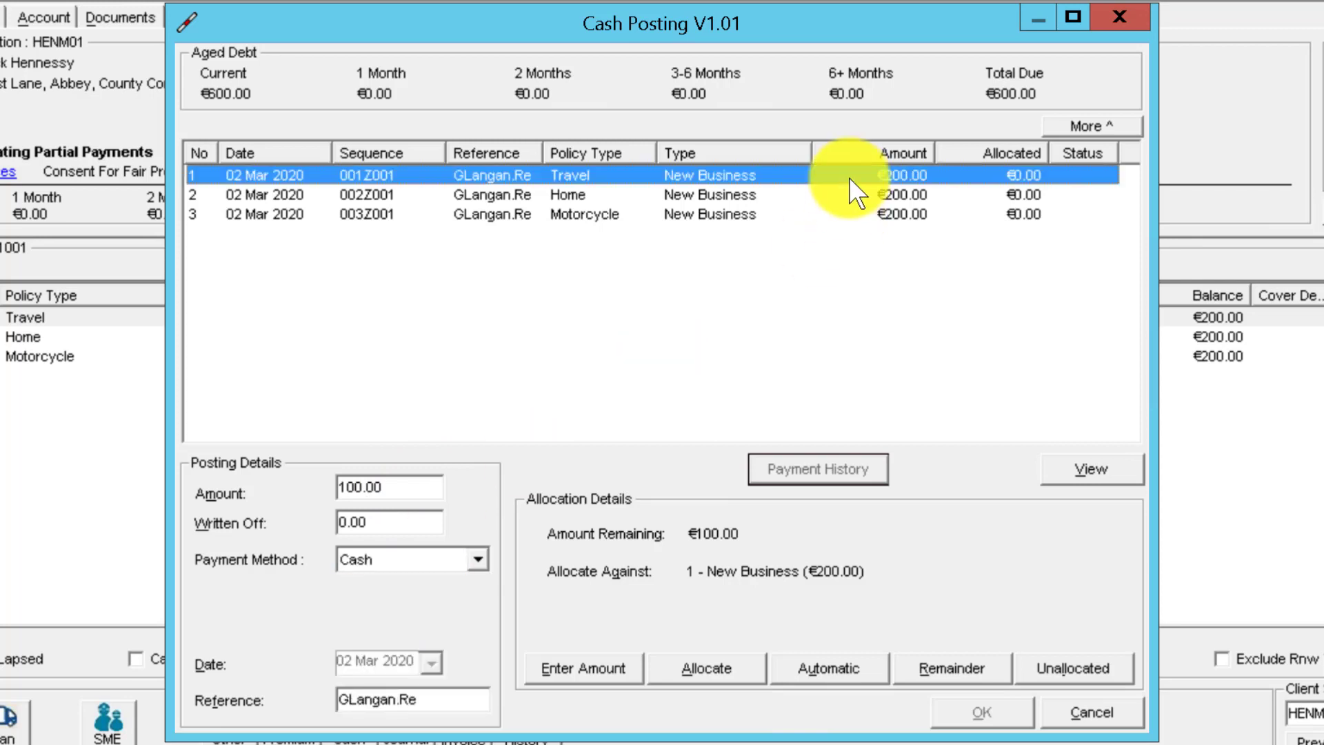
{"action": "left_click", "coordinate": [958, 665]}
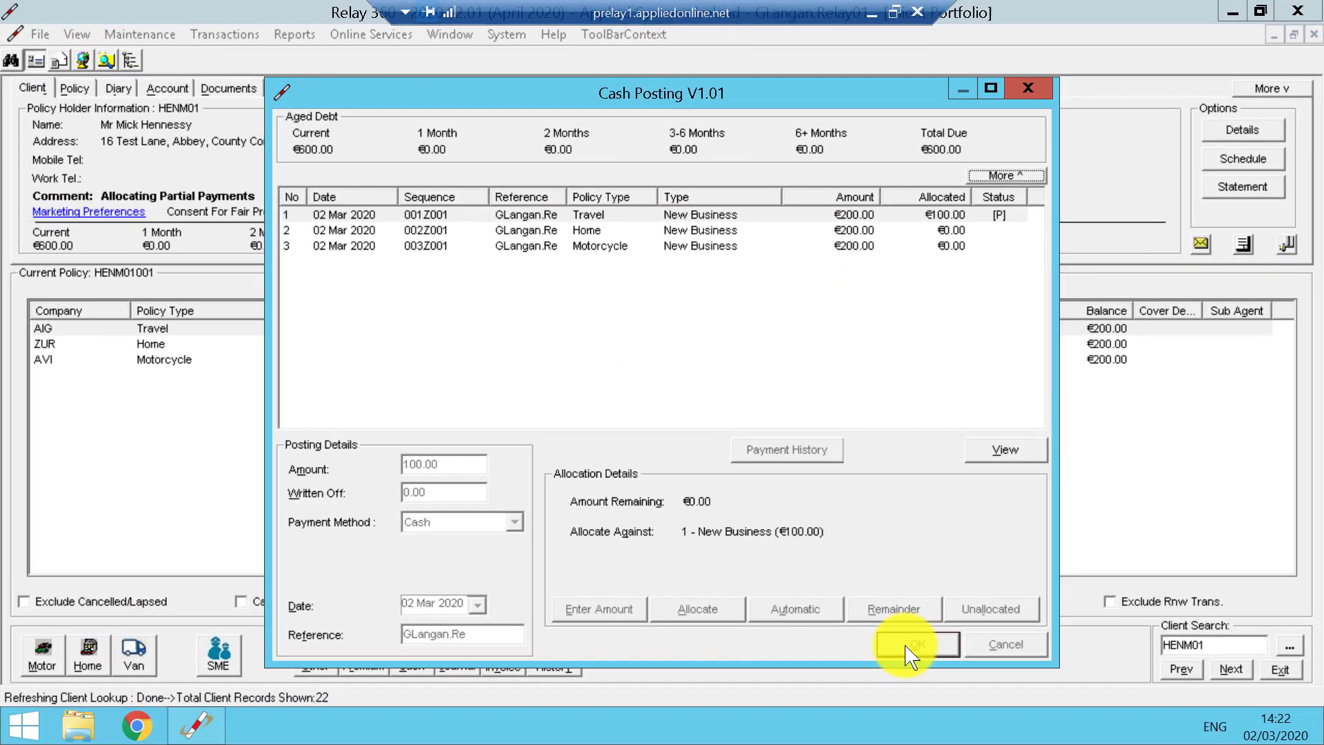
{"action": "left_click", "coordinate": [983, 712]}
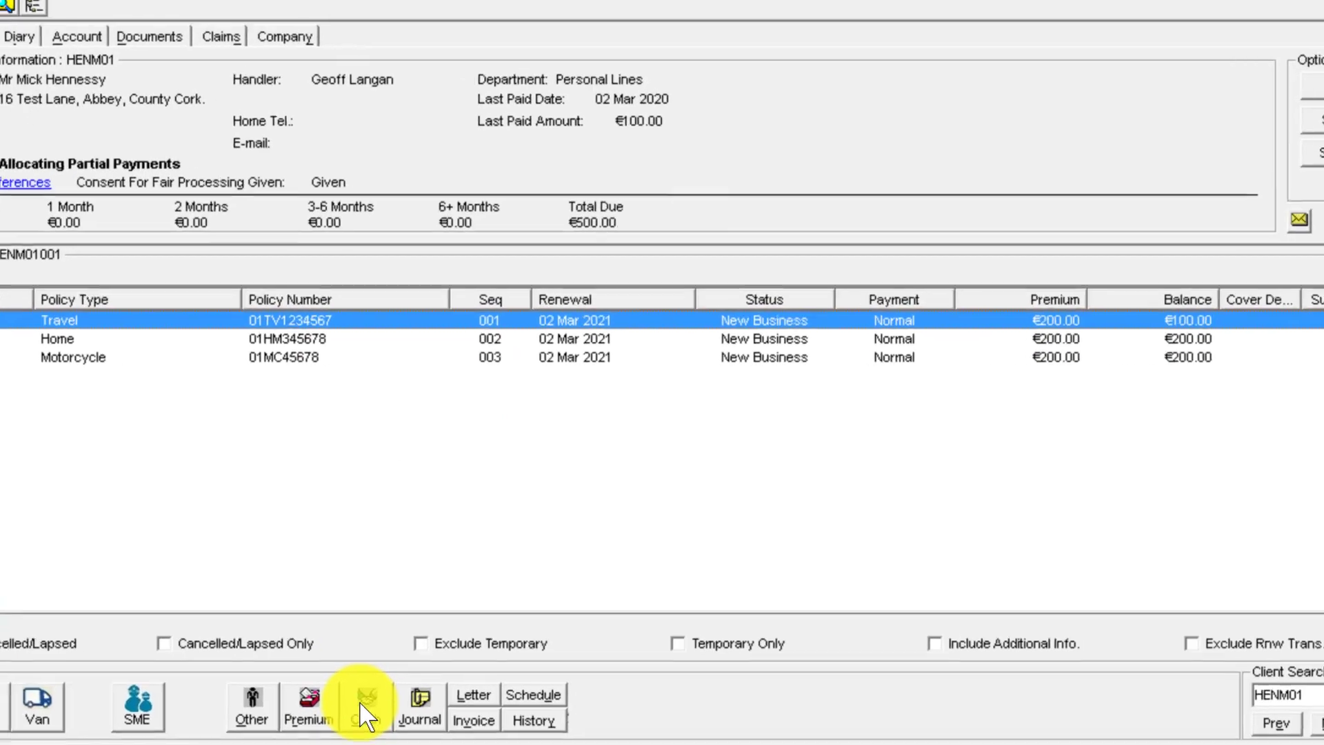
Start another cash posting for the client with amount 100.00 and payment method Cash.
{"action": "left_click", "coordinate": [366, 707]}
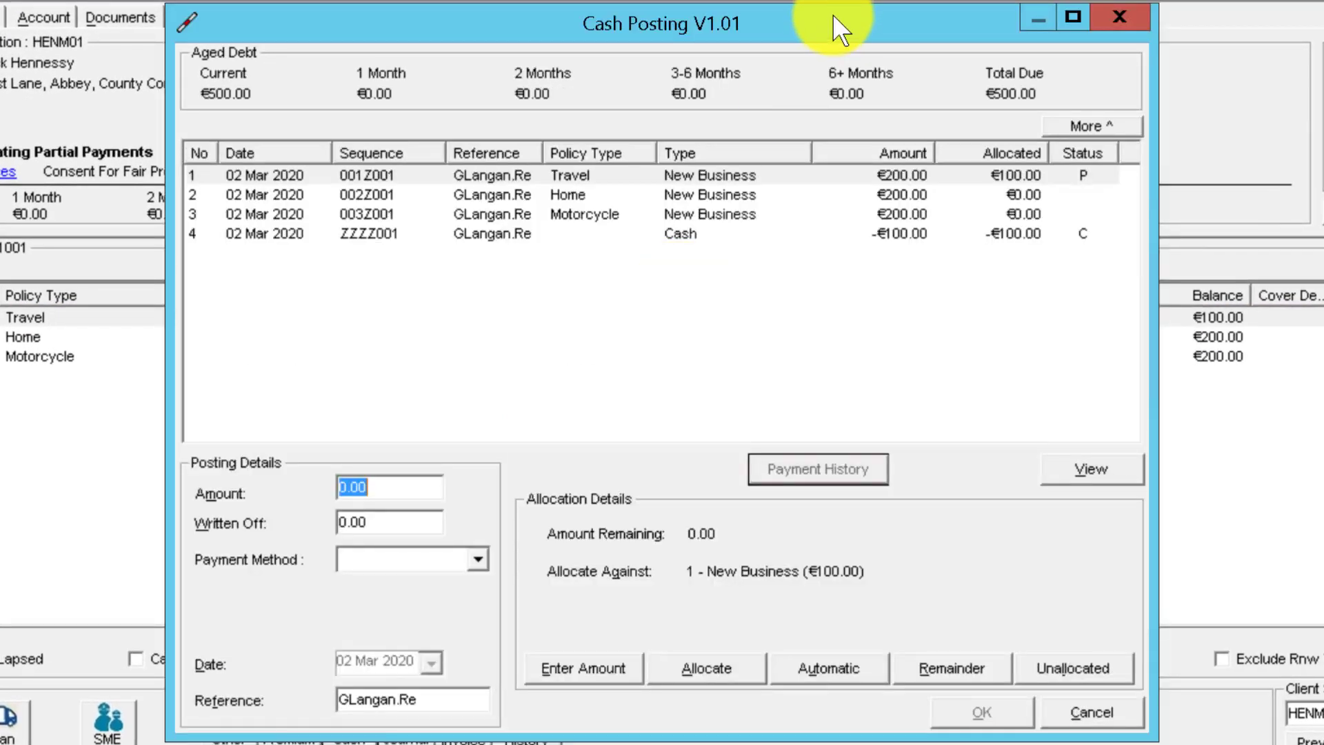
{"action": "left_click_drag", "start_coordinate": [834, 13], "coordinate": [827, 4]}
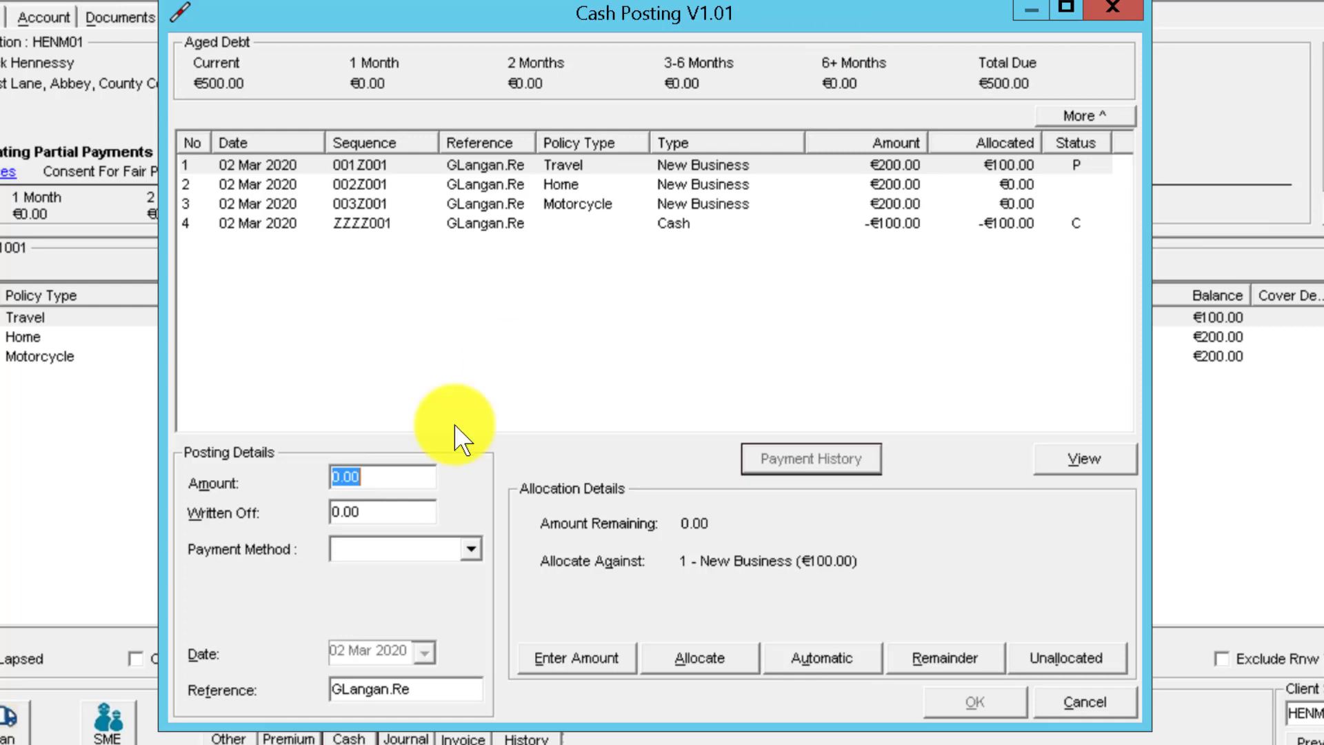
{"action": "left_click", "coordinate": [378, 480]}
{"action": "key", "text": "BackSpace"}
{"action": "key", "text": "BackSpace"}
{"action": "key", "text": "BackSpace"}
{"action": "key", "text": "BackSpace"}
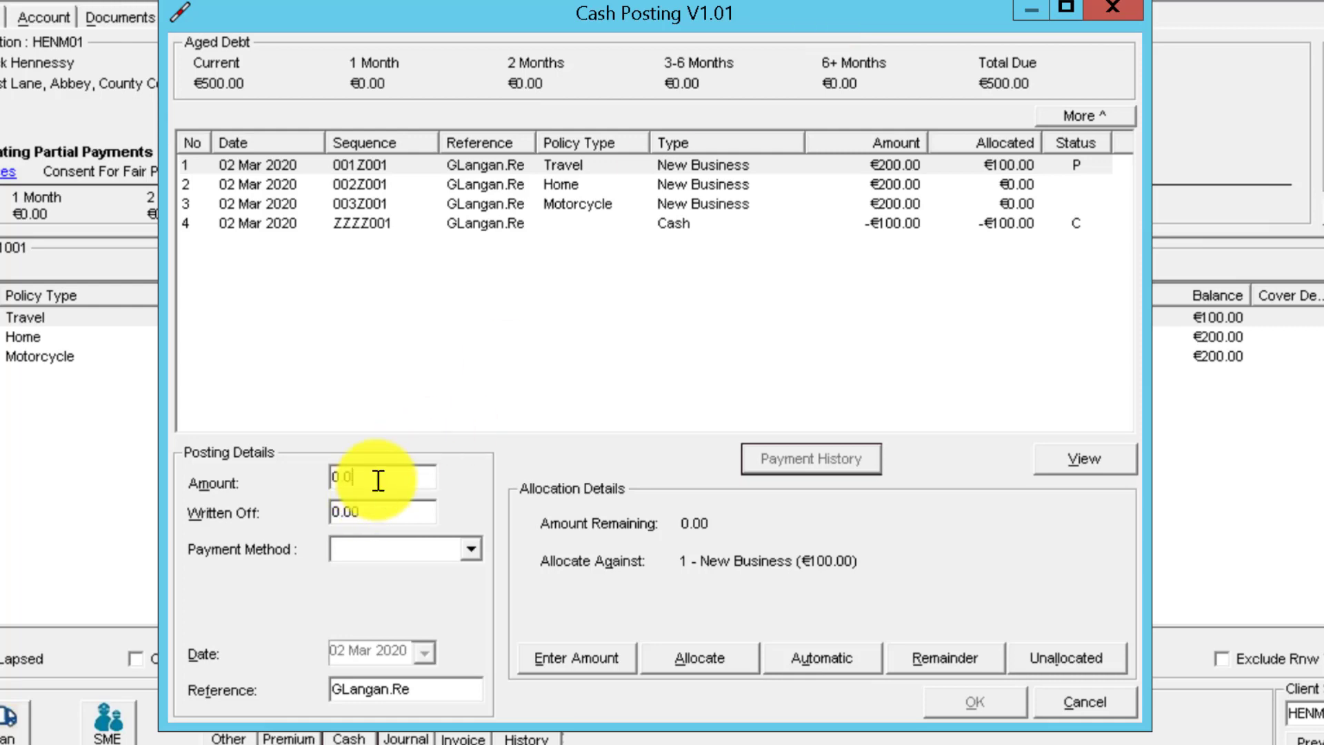
{"action": "type", "text": "100.00"}
{"action": "key", "text": "Tab"}
{"action": "left_click", "coordinate": [379, 555]}
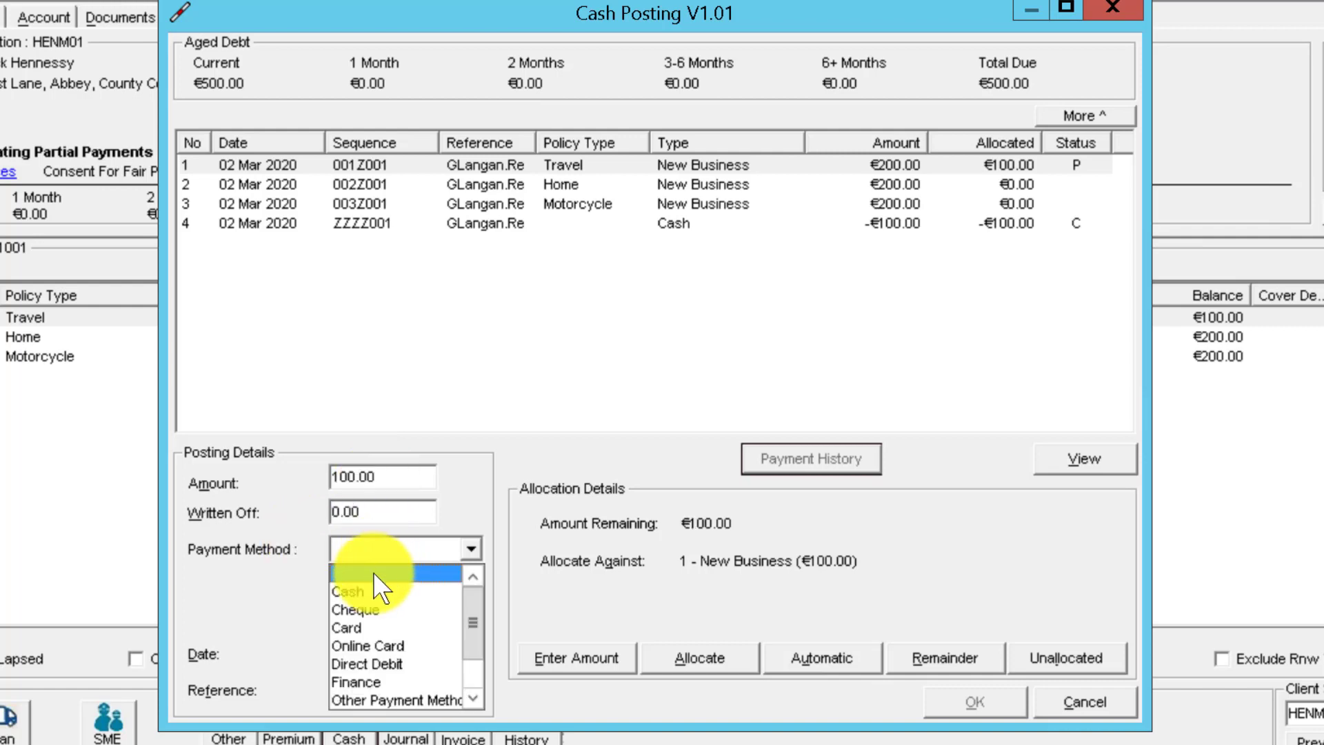
{"action": "left_click", "coordinate": [367, 585]}
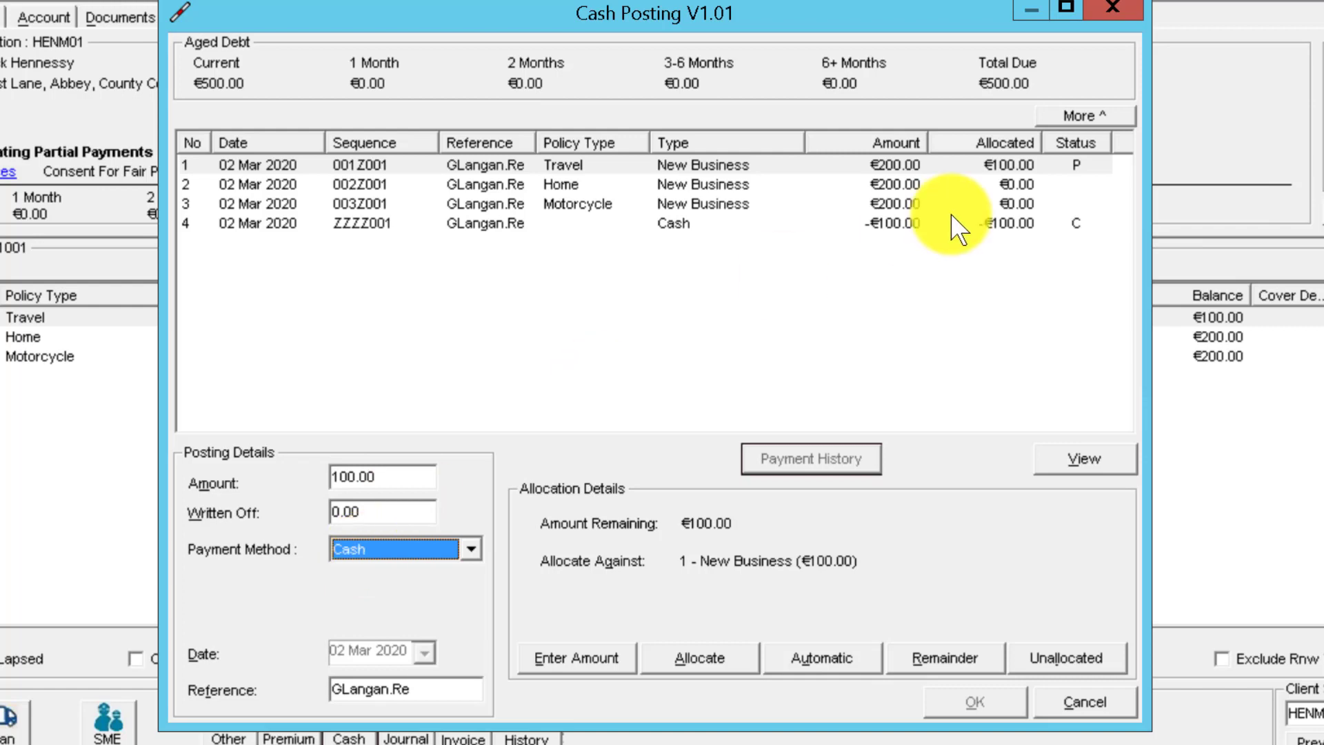
Allocate a specified amount of 50 from the payment to the Home new business transaction.
{"action": "left_click", "coordinate": [960, 185]}
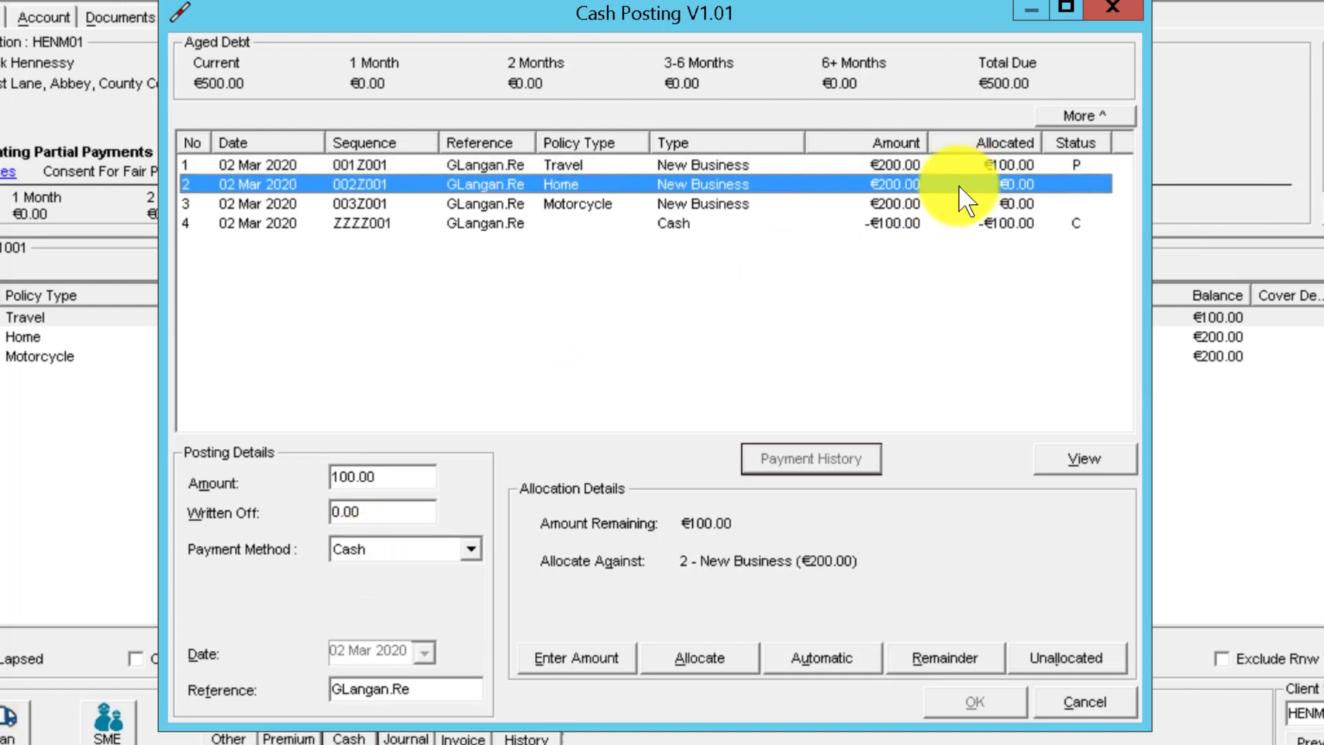
{"action": "left_click", "coordinate": [920, 203]}
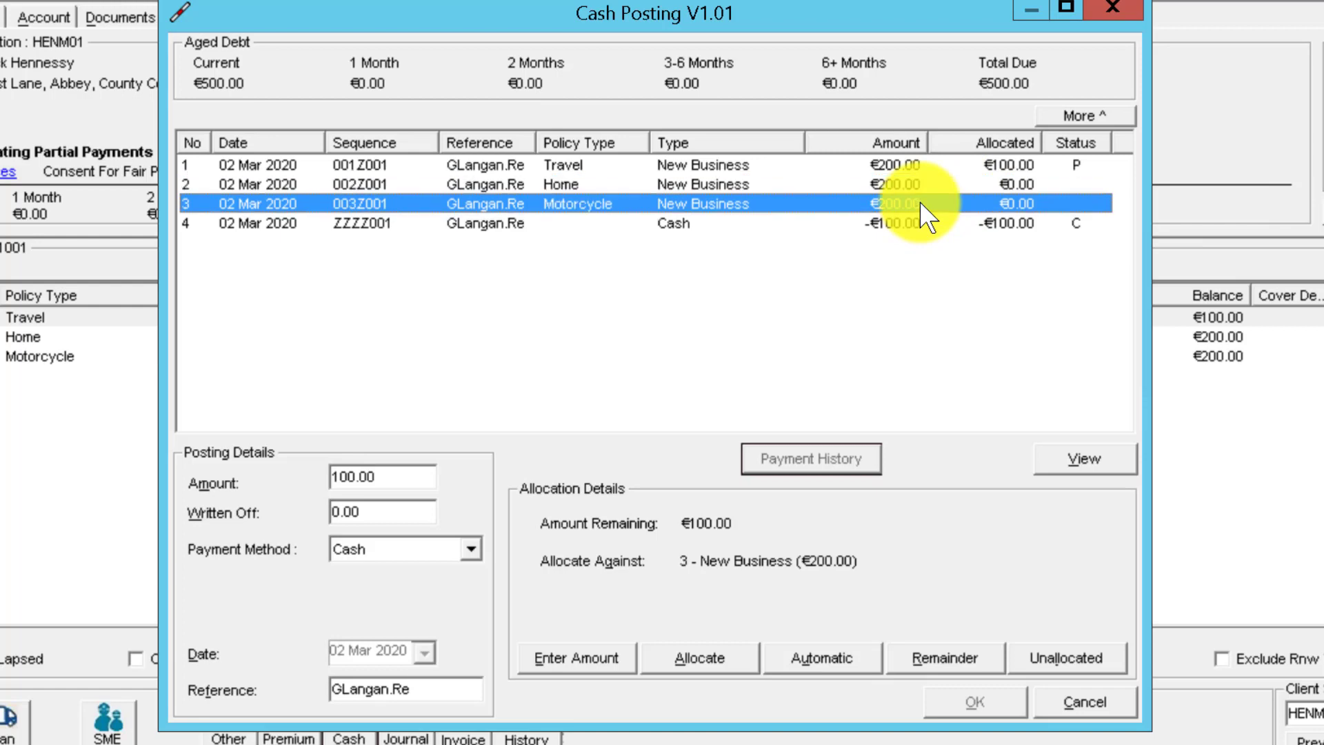
{"action": "left_click", "coordinate": [920, 183]}
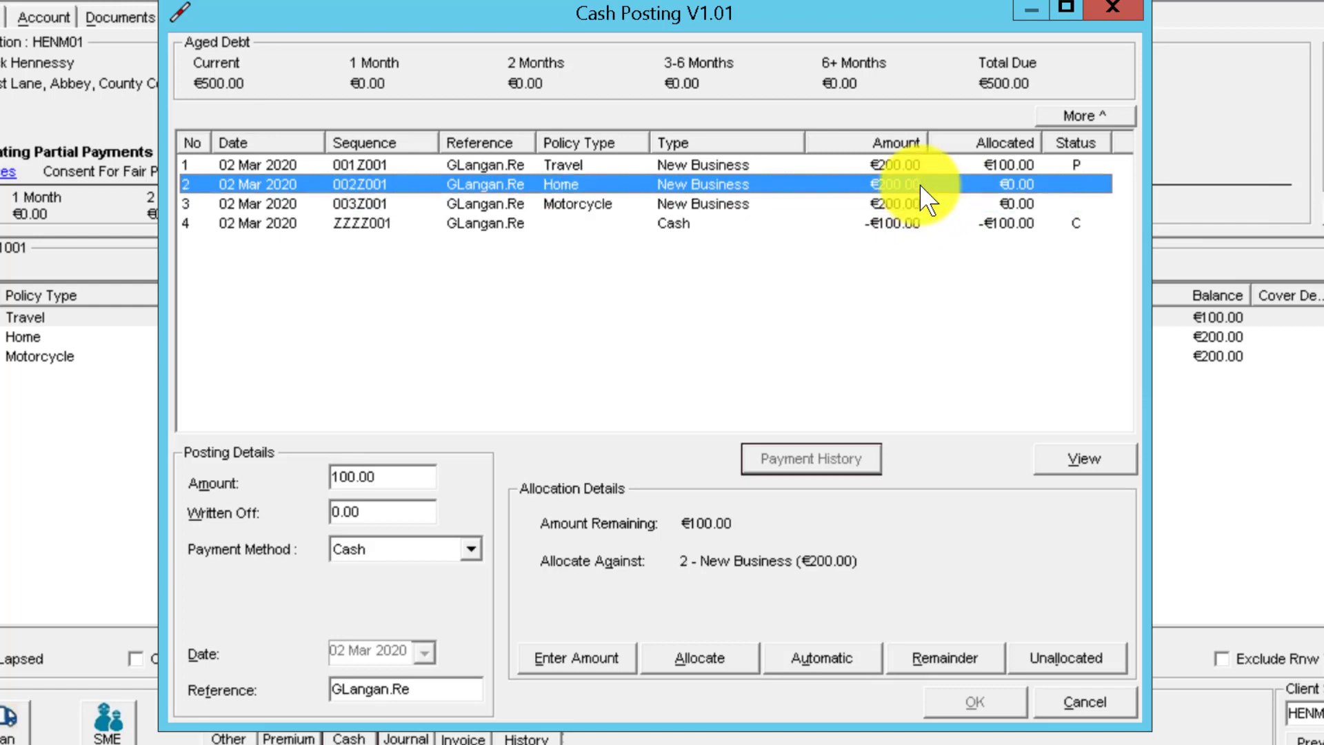
{"action": "left_click", "coordinate": [580, 660]}
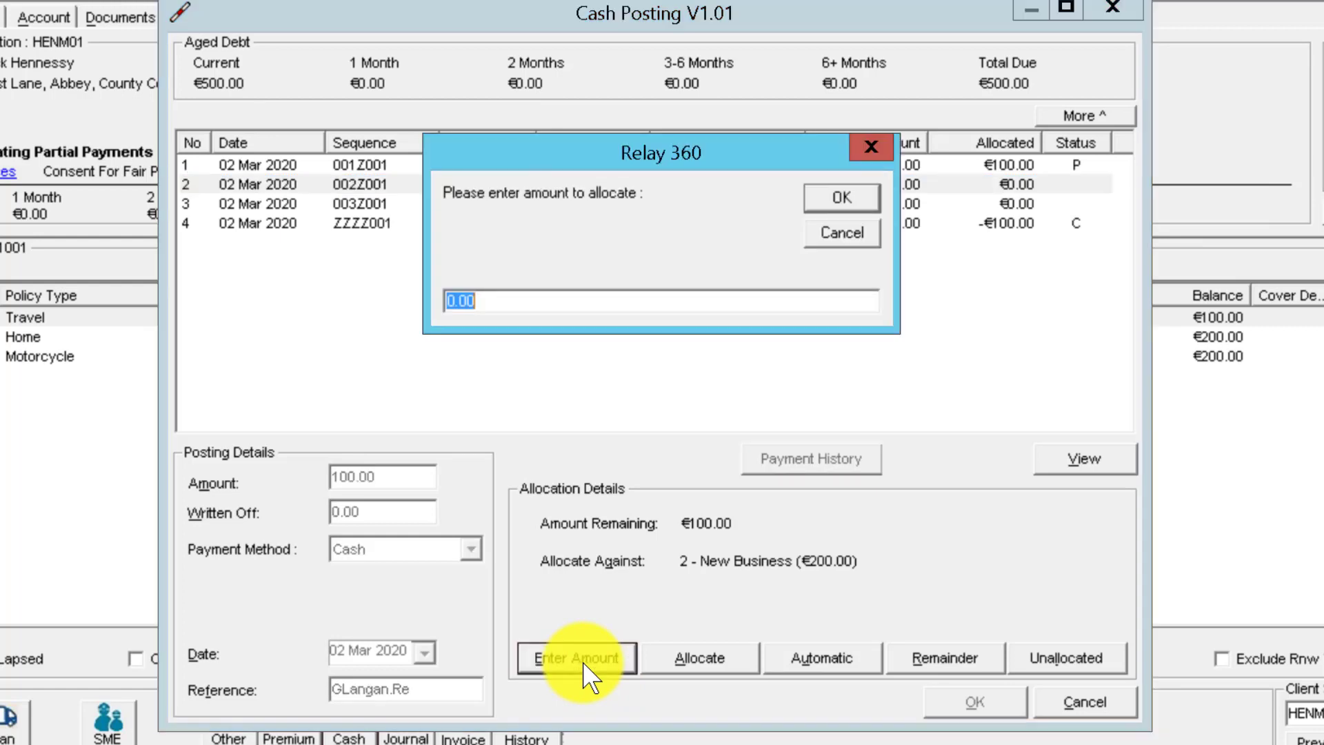
{"action": "left_click_drag", "start_coordinate": [847, 165], "coordinate": [1012, 303]}
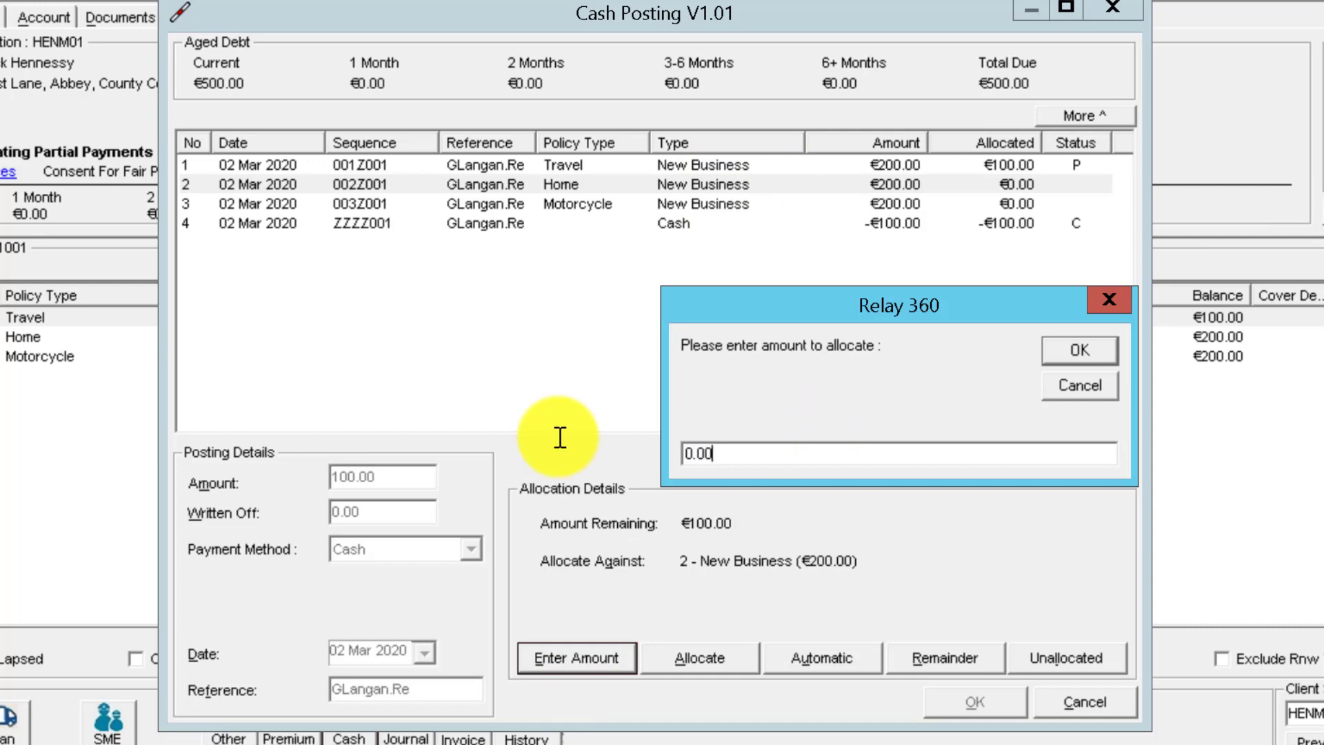
{"action": "type", "text": "50"}
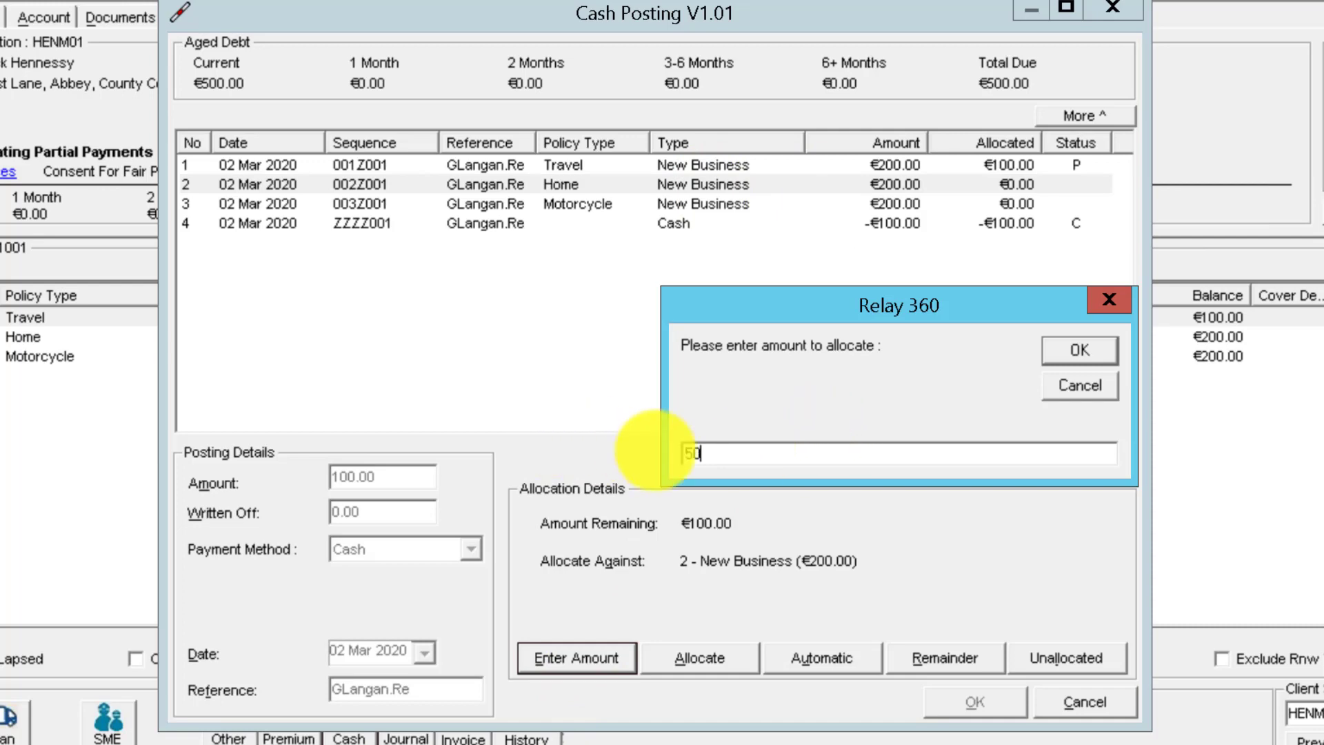
{"action": "left_click", "coordinate": [1078, 350]}
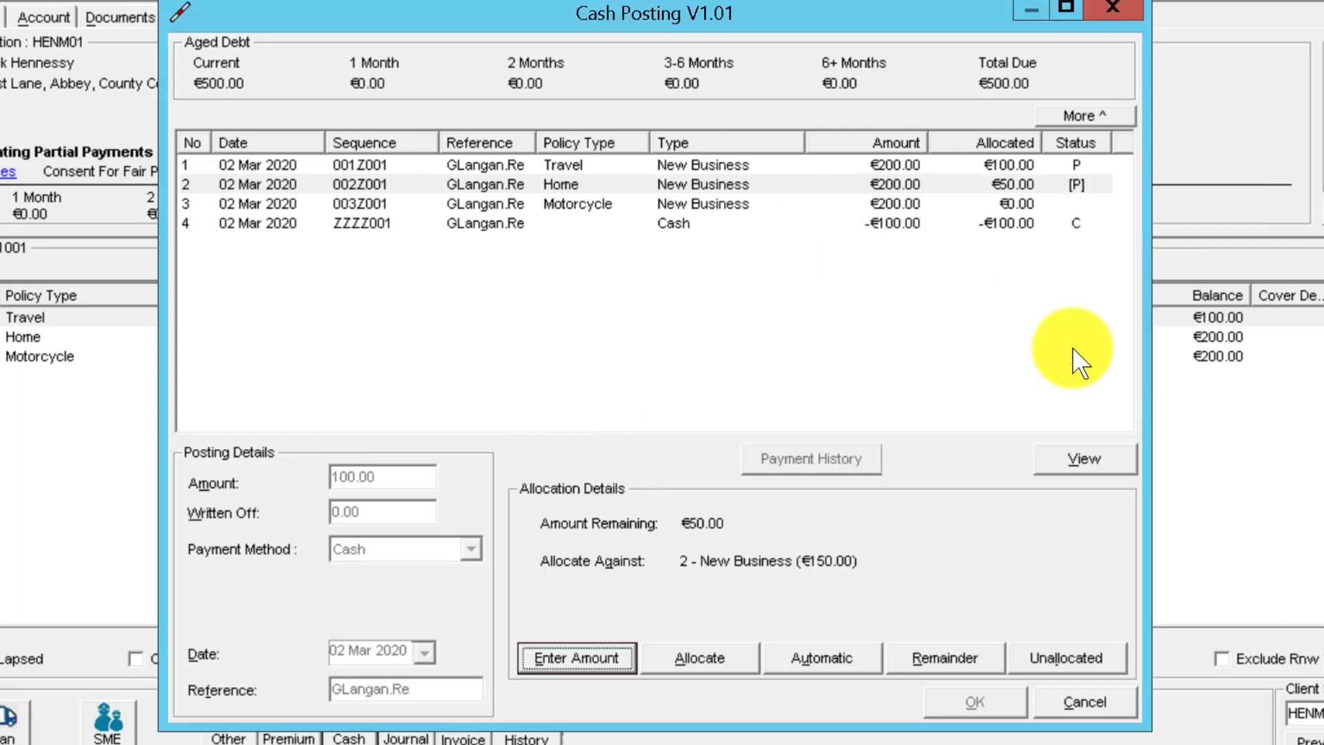
Allocate a specified amount of 50 to the Motorcycle new business transaction and post the payment.
{"action": "left_click", "coordinate": [963, 201]}
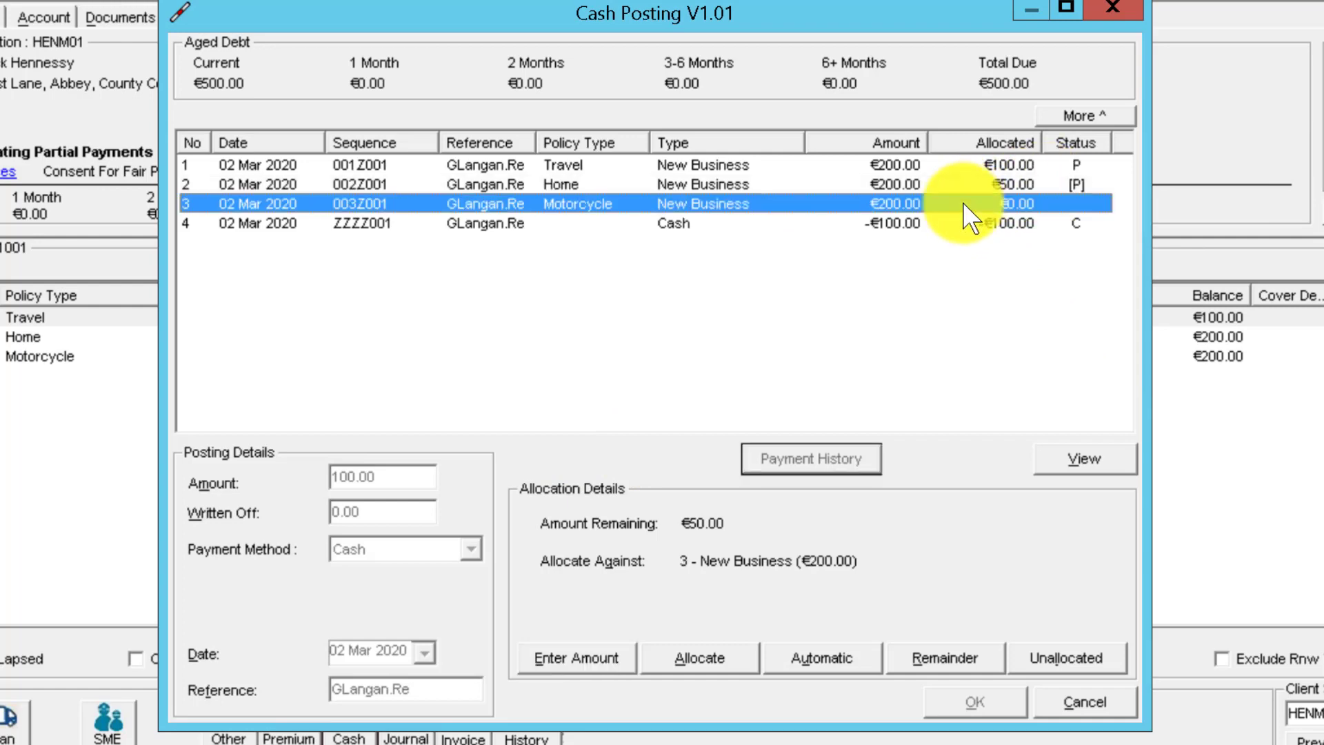
{"action": "left_click", "coordinate": [573, 659]}
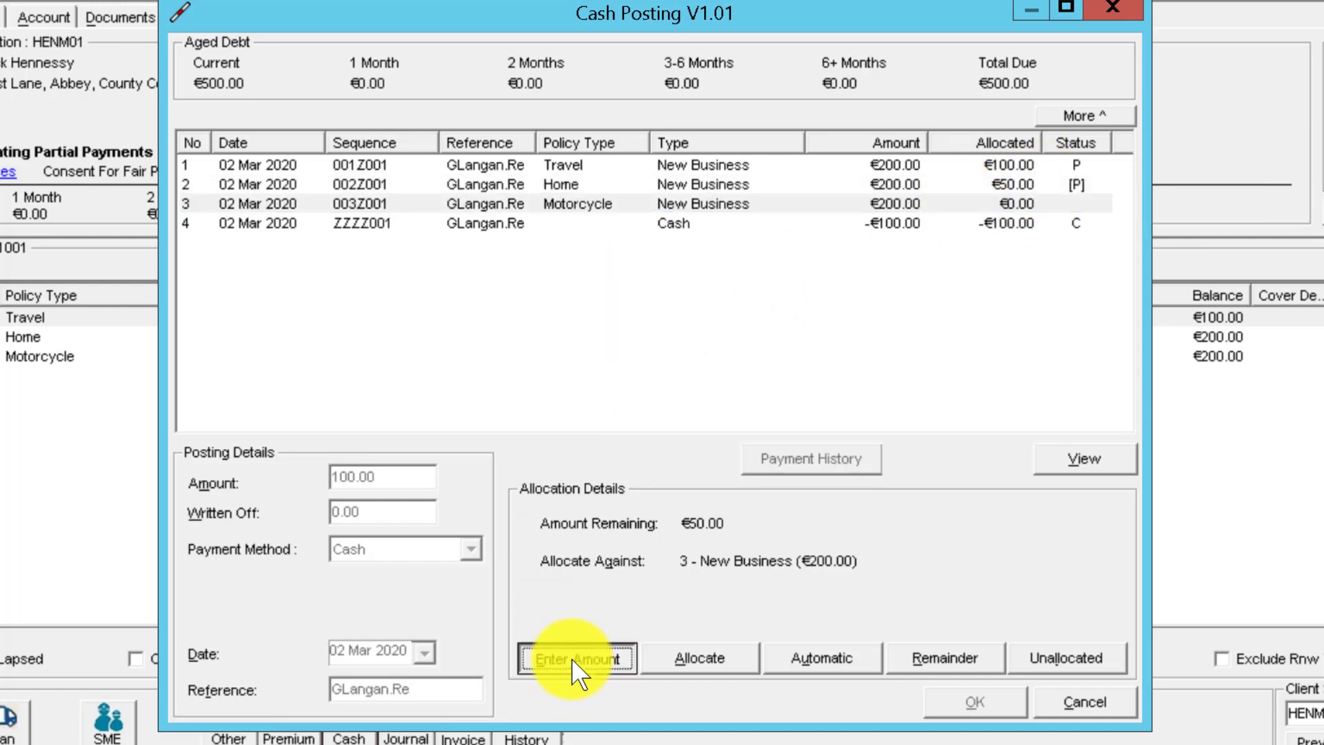
{"action": "type", "text": "50"}
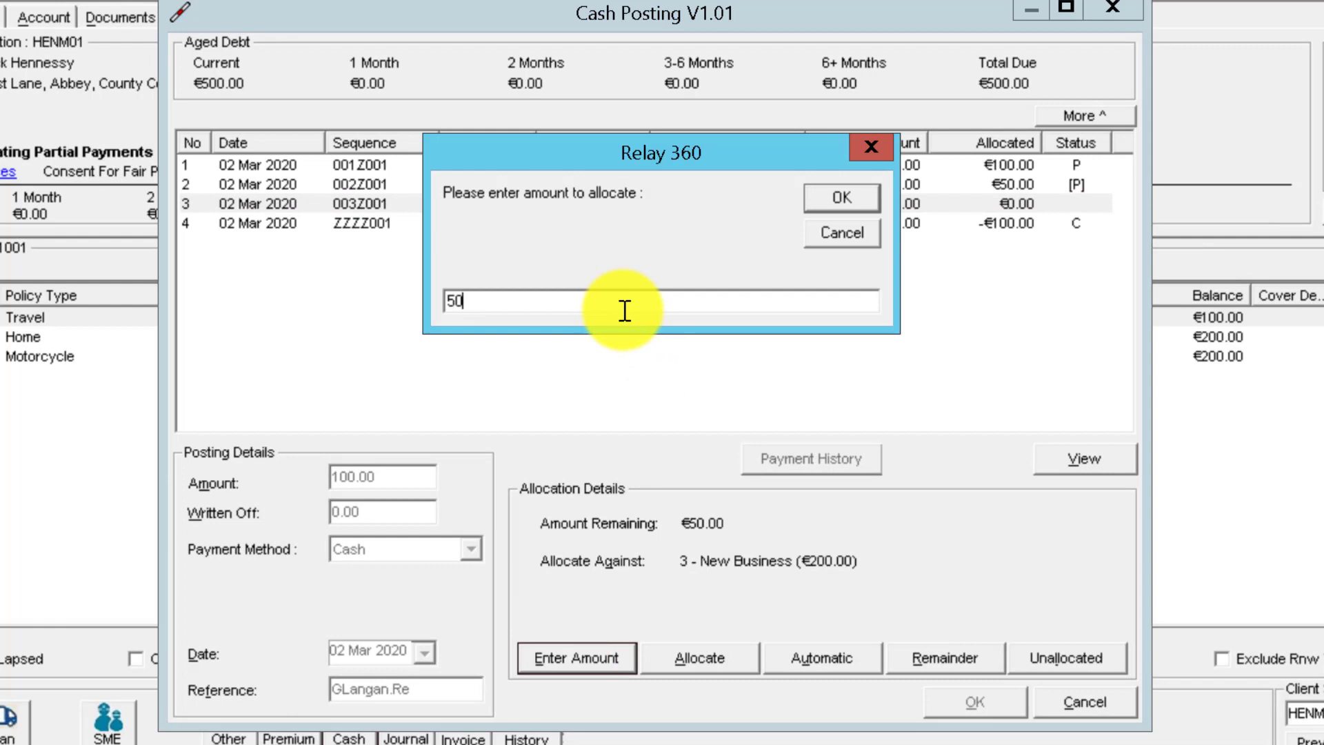
{"action": "left_click", "coordinate": [842, 198]}
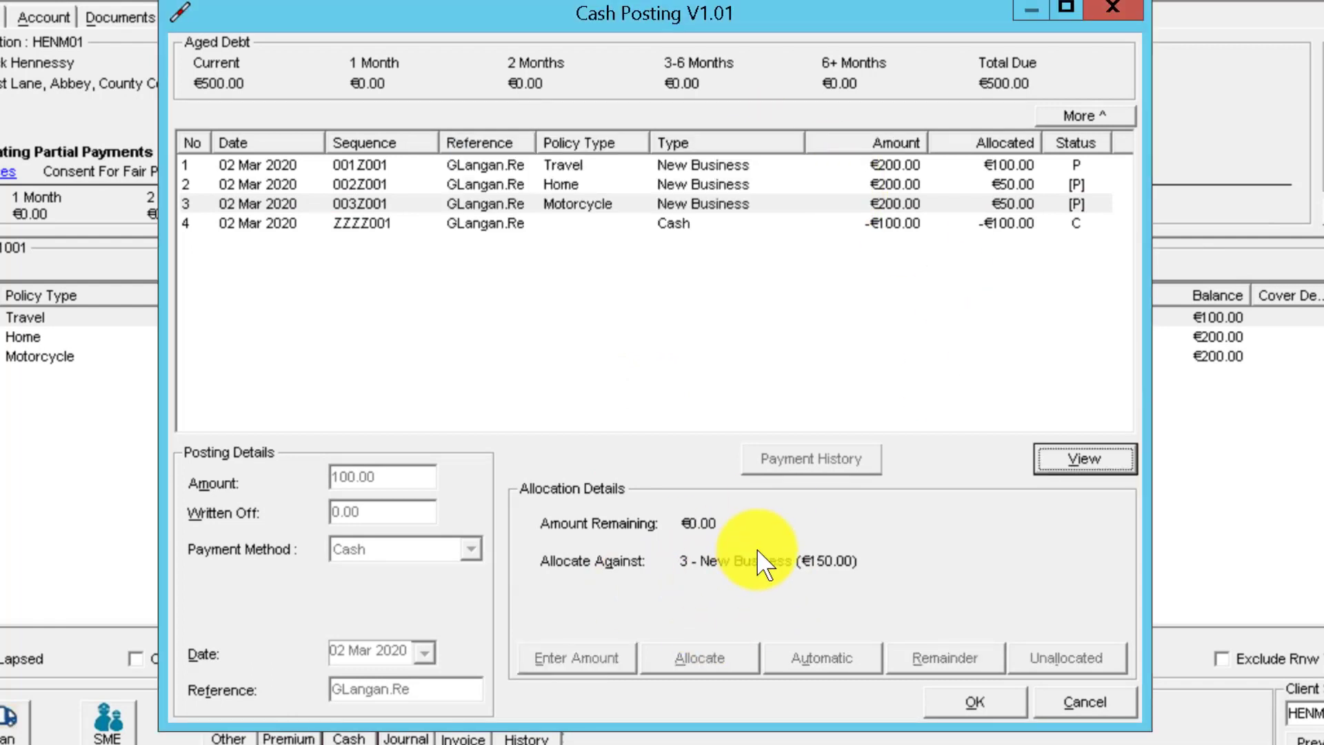
{"action": "left_click", "coordinate": [991, 704]}
{"action": "left_click", "coordinate": [816, 526]}
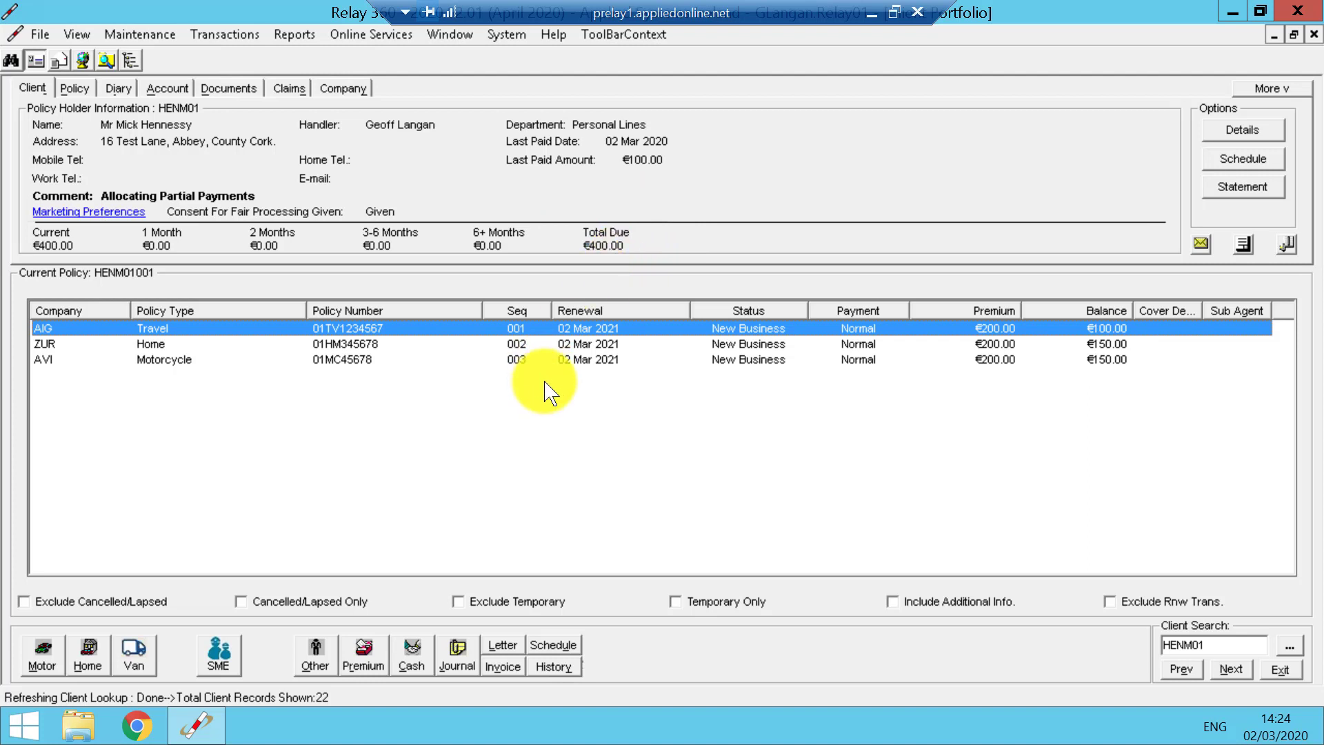
With the Travel policy selected, post a 400.00 payment by Cash as unallocated, leaving the reason blank.
{"action": "left_click", "coordinate": [635, 348]}
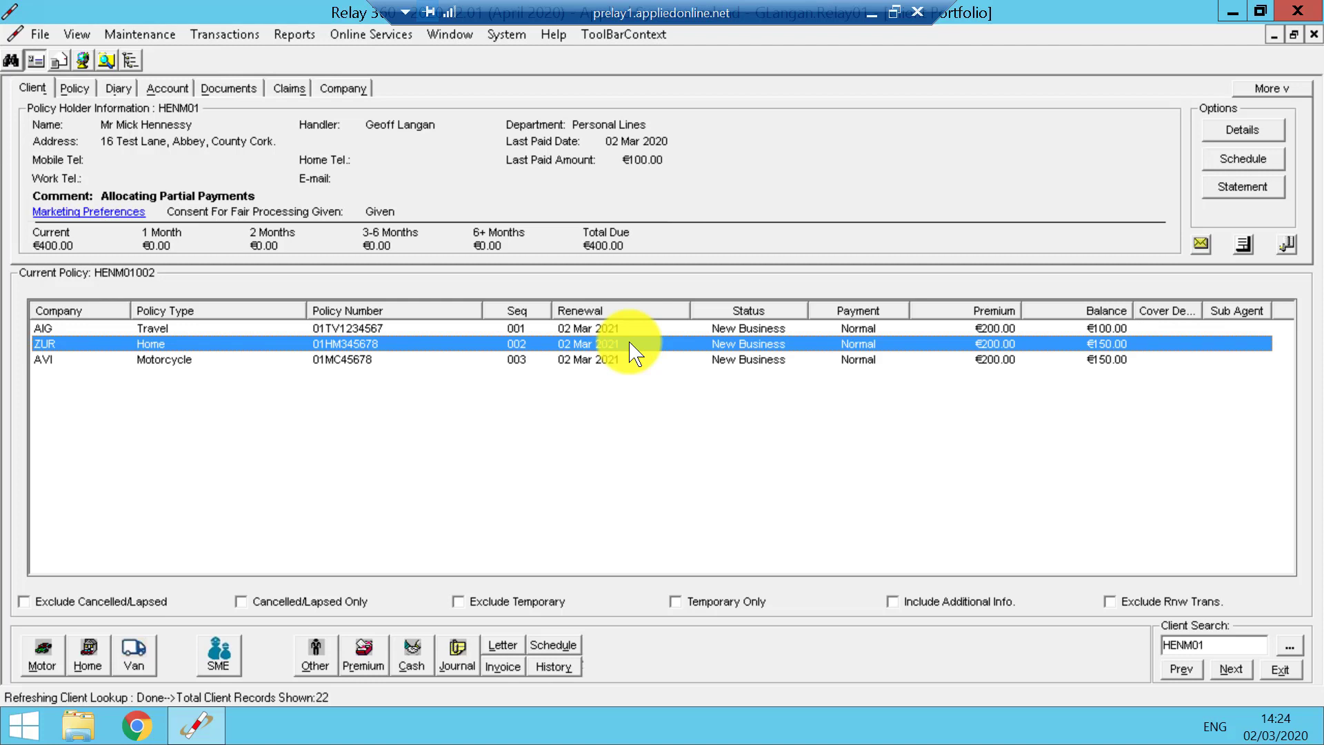
{"action": "left_click", "coordinate": [632, 327]}
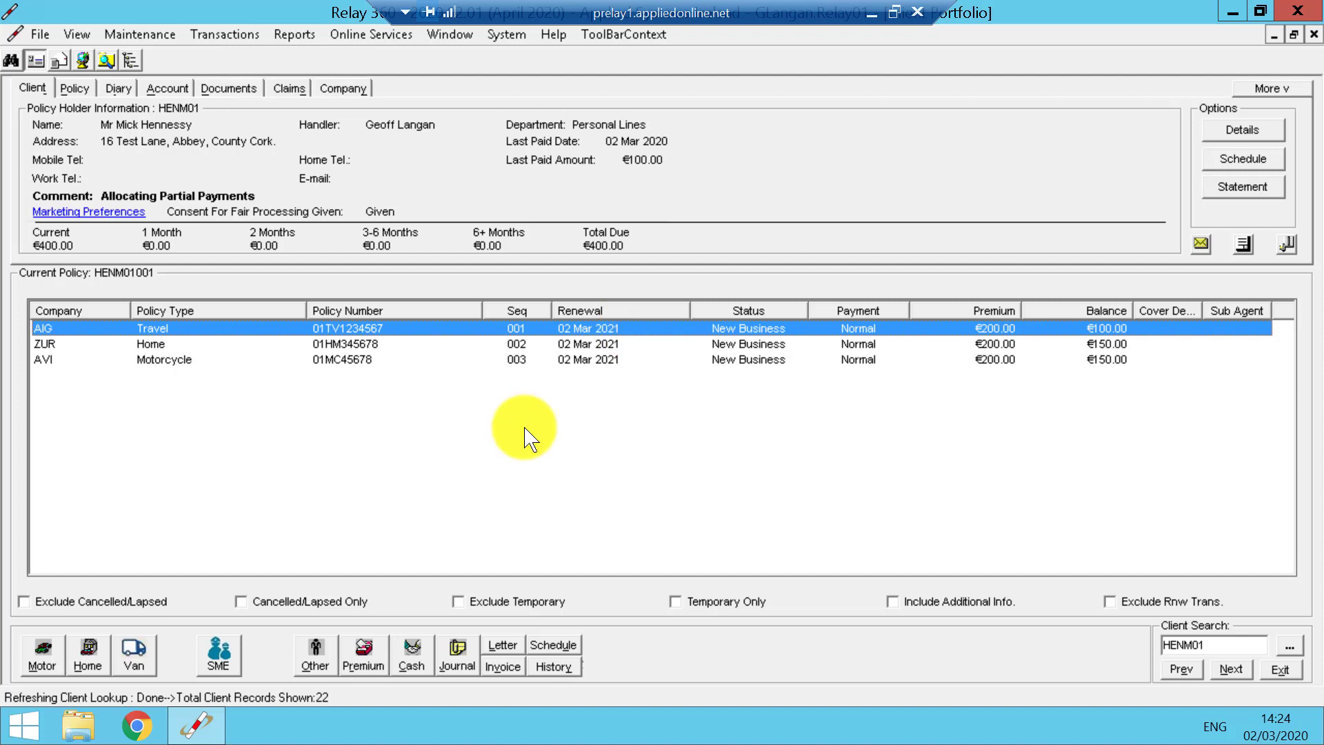
{"action": "left_click", "coordinate": [405, 662]}
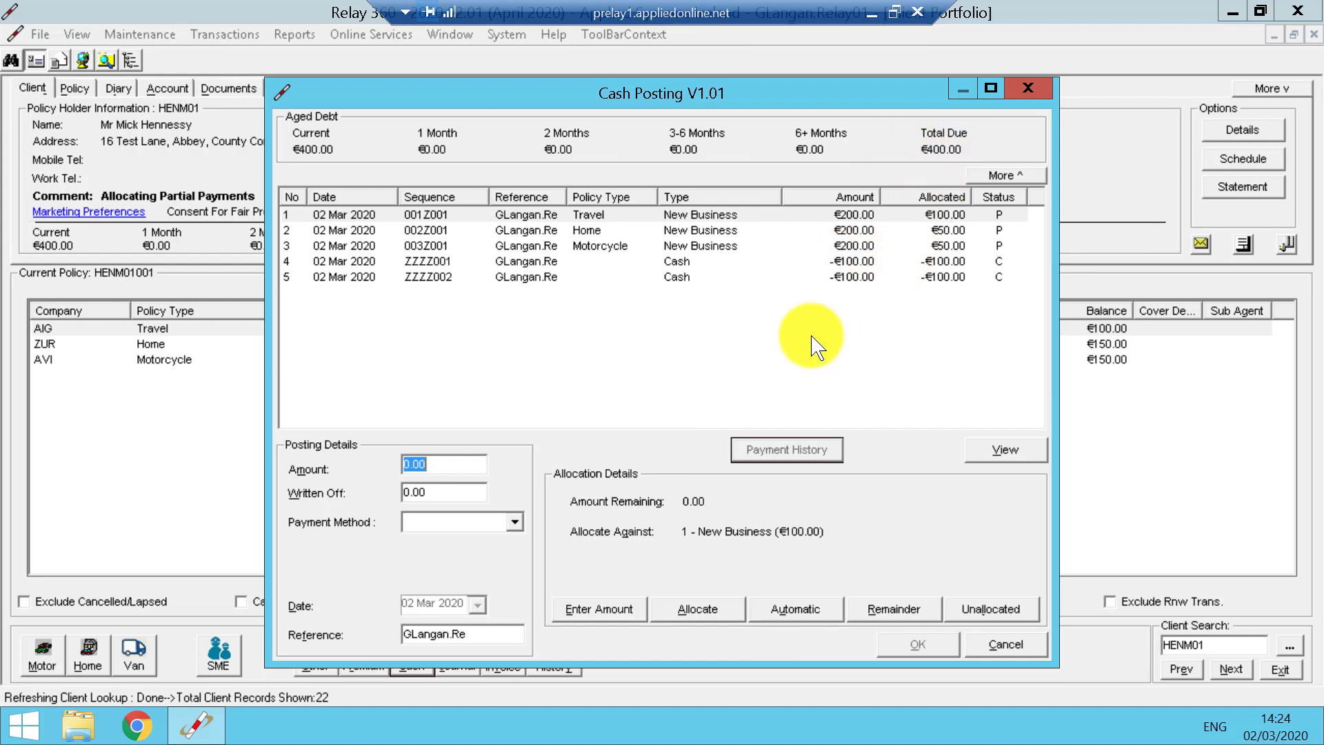
{"action": "type", "text": "4"}
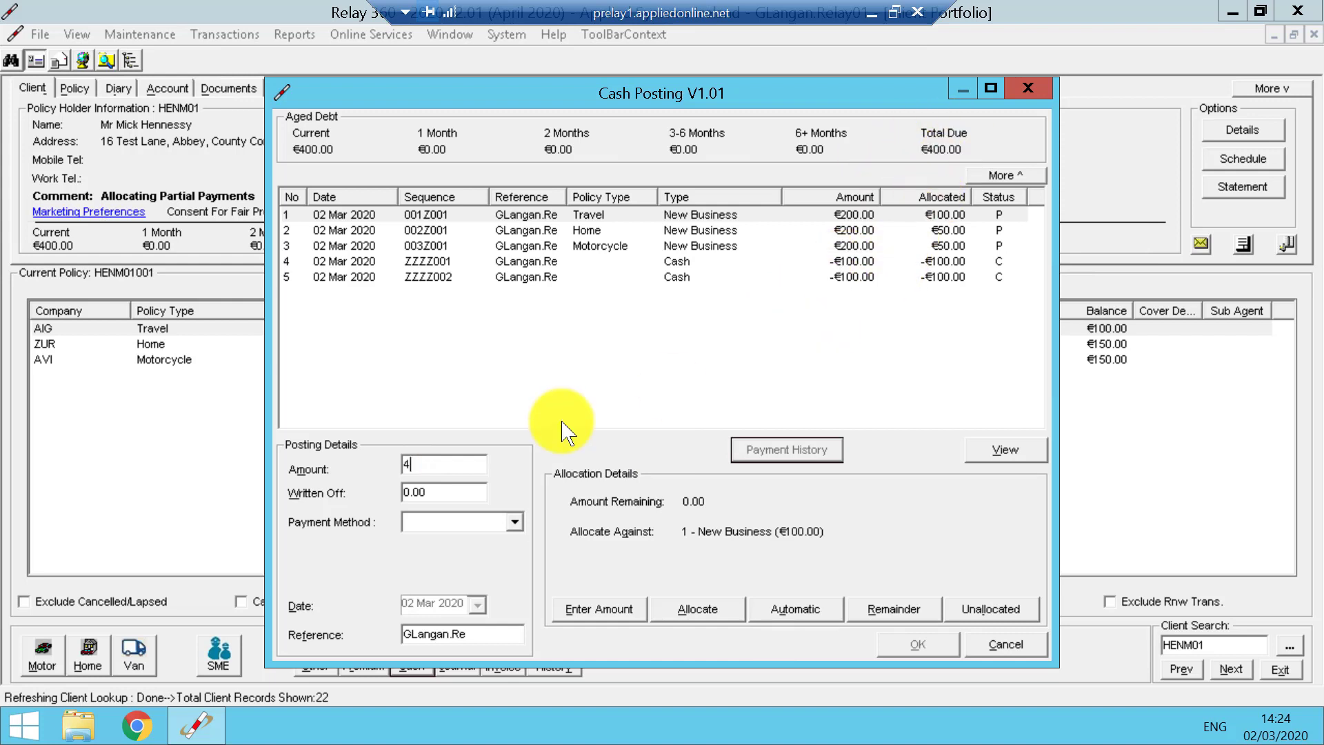
{"action": "type", "text": "00.00"}
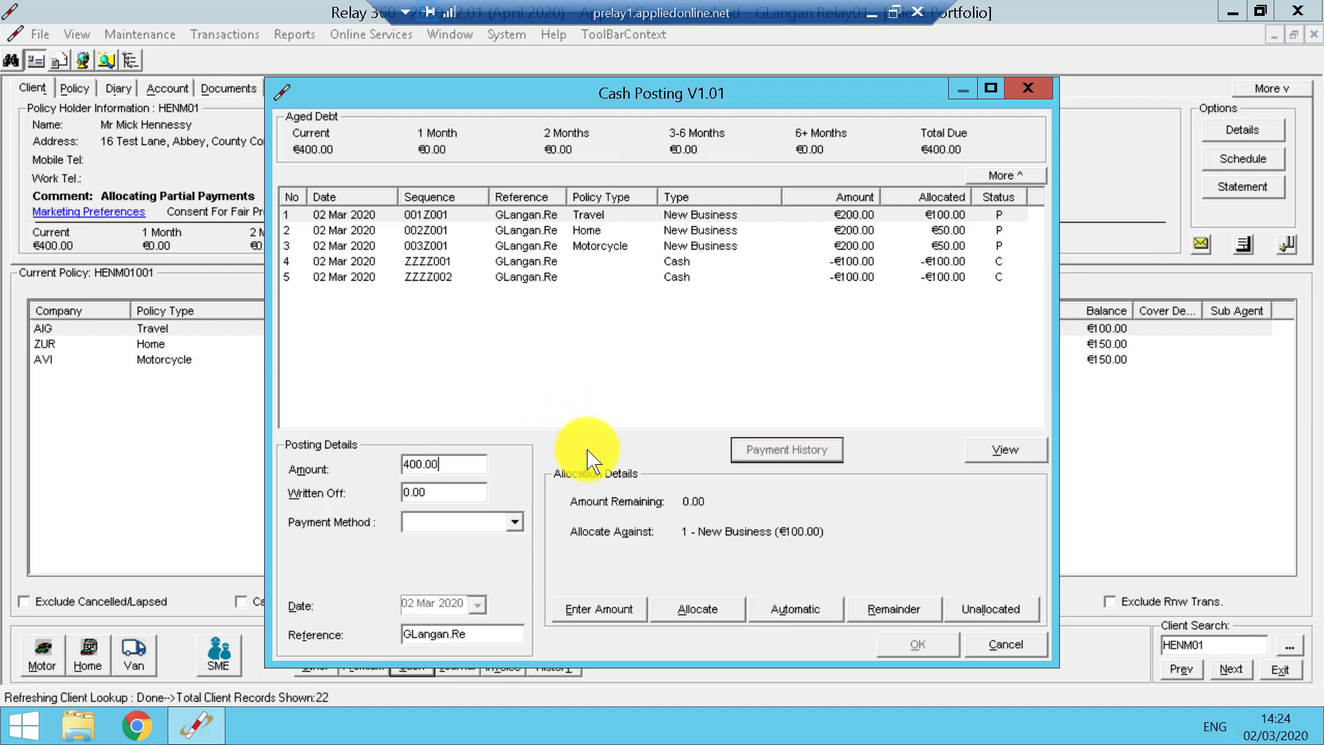
{"action": "left_click", "coordinate": [507, 522]}
{"action": "left_click", "coordinate": [441, 554]}
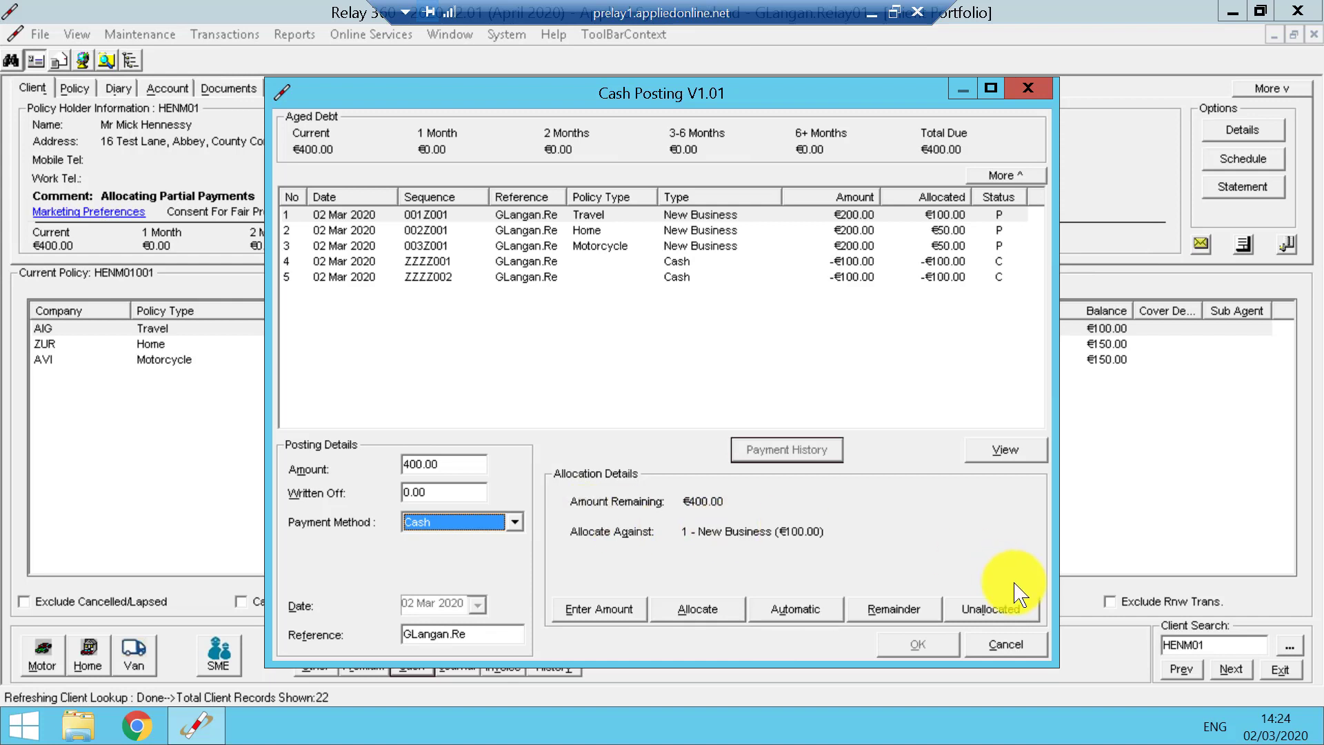
{"action": "left_click", "coordinate": [1000, 611]}
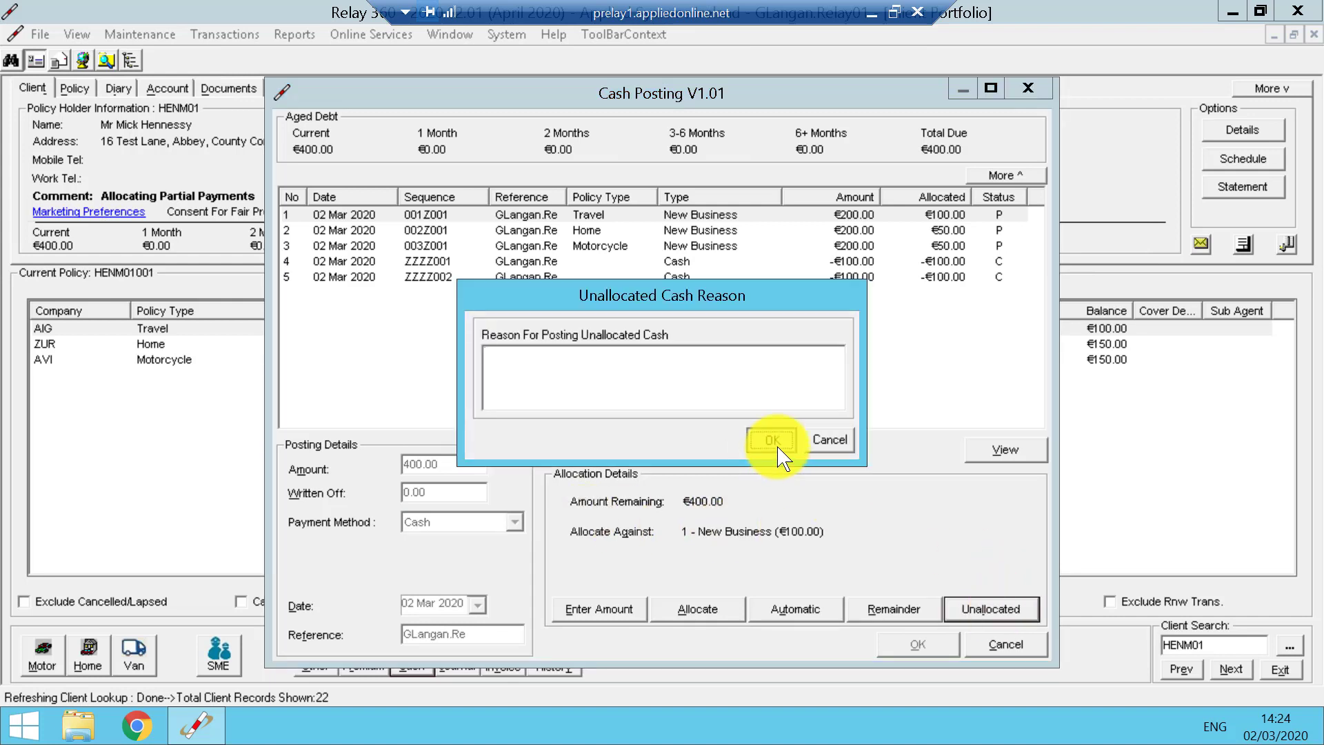
{"action": "left_click", "coordinate": [772, 440]}
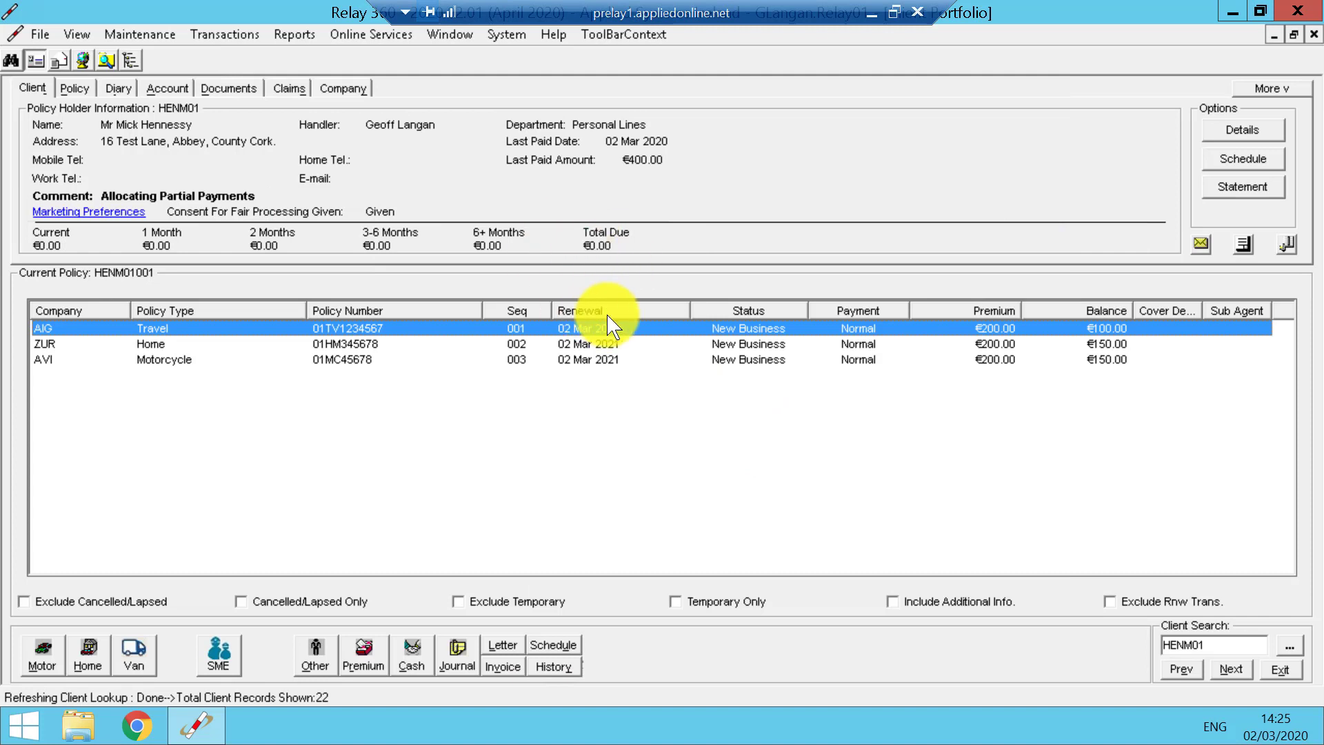
Start another cash posting for the client and pick the unallocated 400.00 cash transaction as the amount to allocate.
{"action": "left_click", "coordinate": [413, 659]}
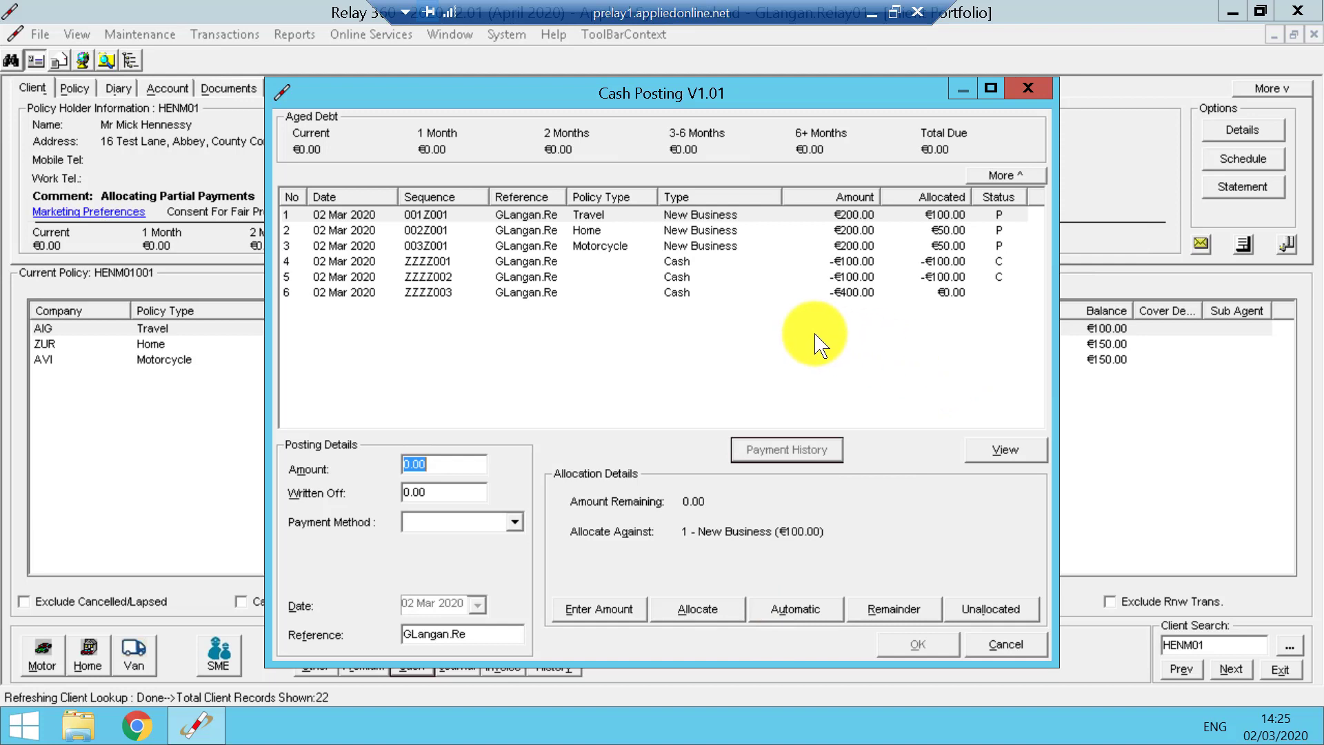
{"action": "left_click", "coordinate": [821, 293]}
{"action": "double_click", "coordinate": [821, 294]}
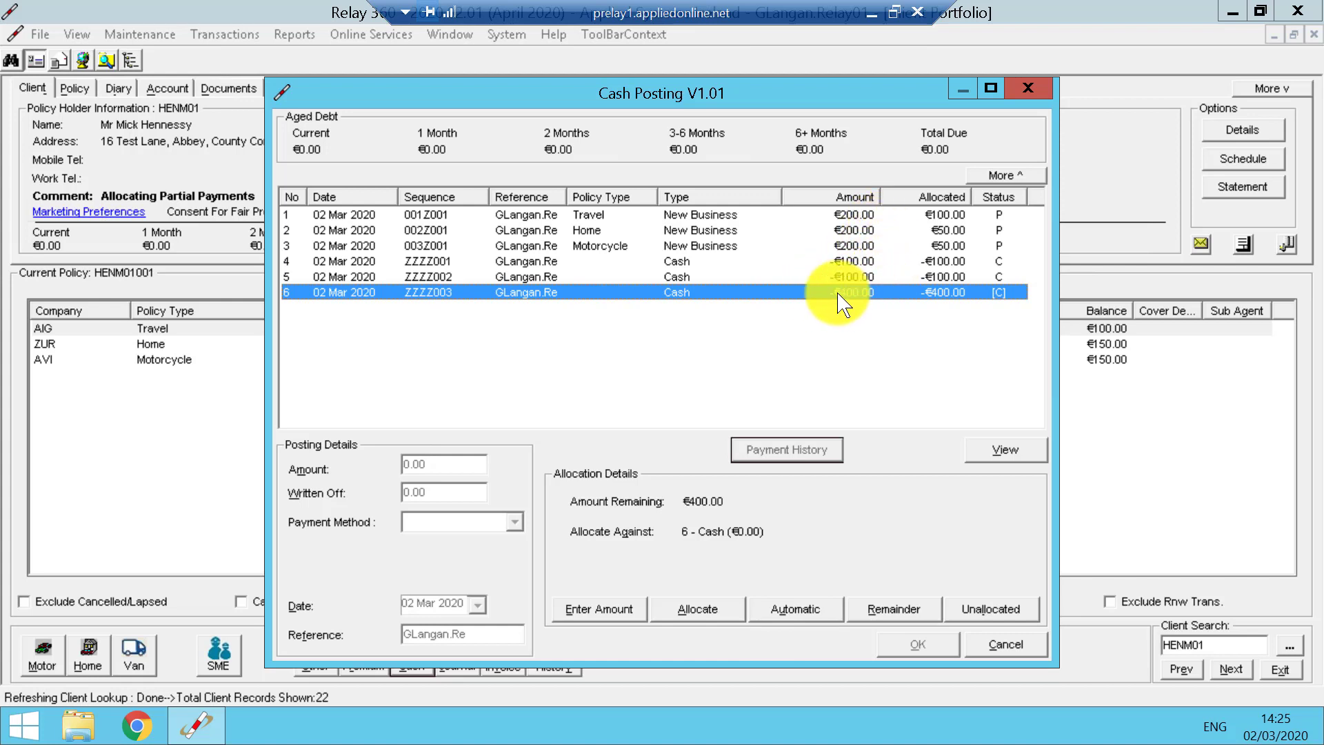
Allocate the 400.00 cash to the full outstanding balances of the Travel, Home and Motorcycle new business transactions.
{"action": "left_click", "coordinate": [931, 215]}
{"action": "key", "text": "alt+a"}
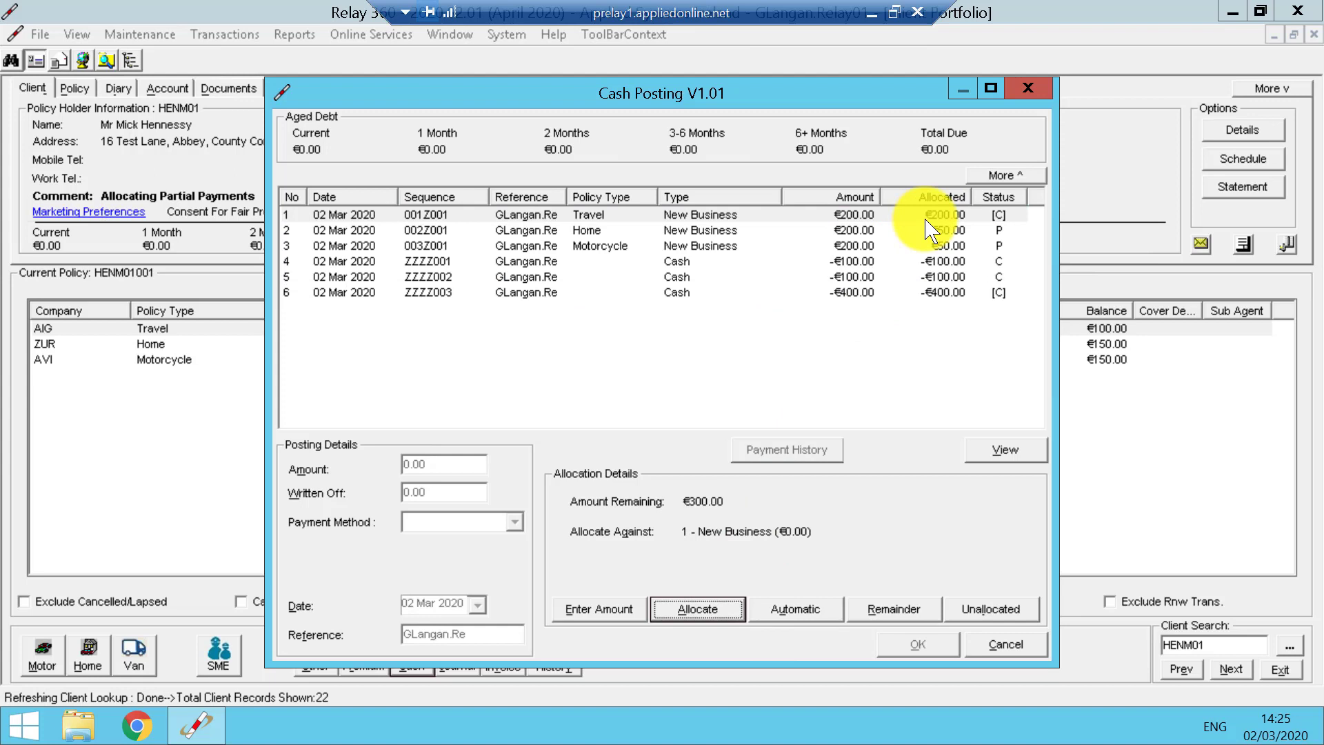
{"action": "left_click", "coordinate": [910, 234]}
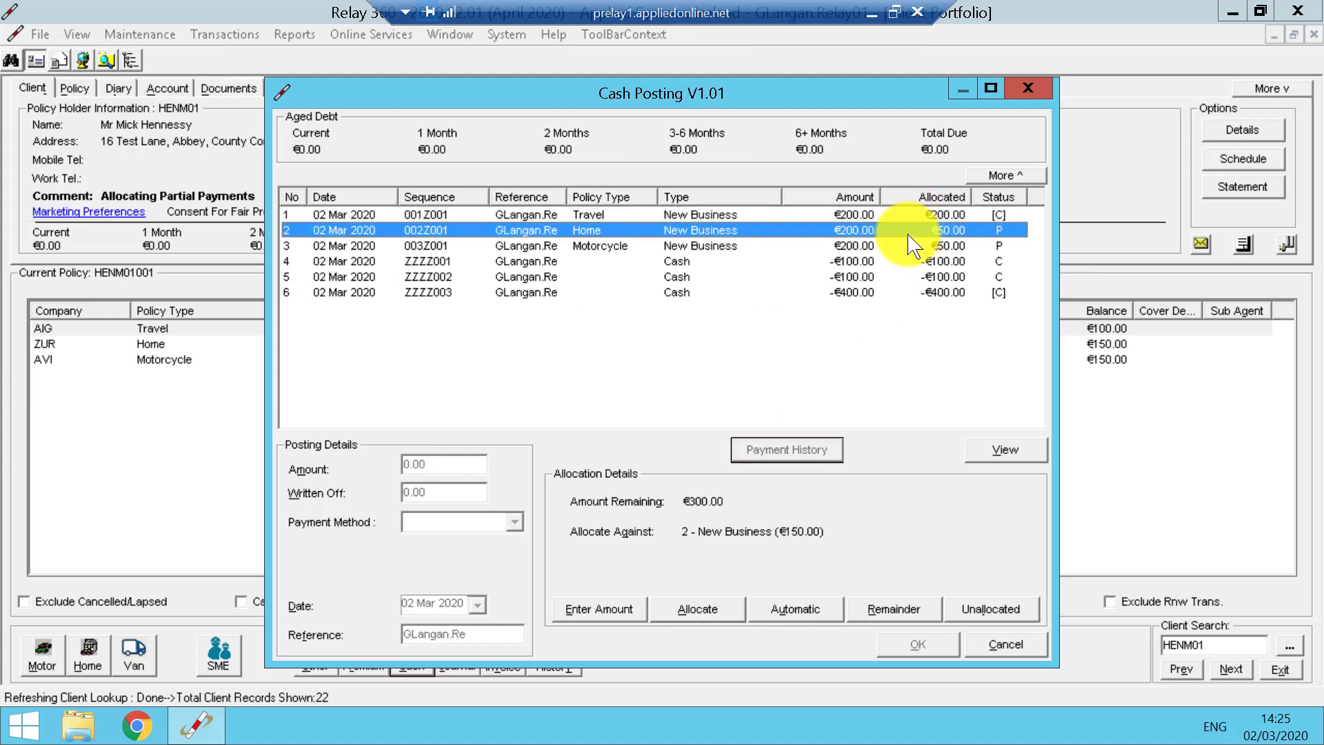
{"action": "left_click", "coordinate": [698, 608]}
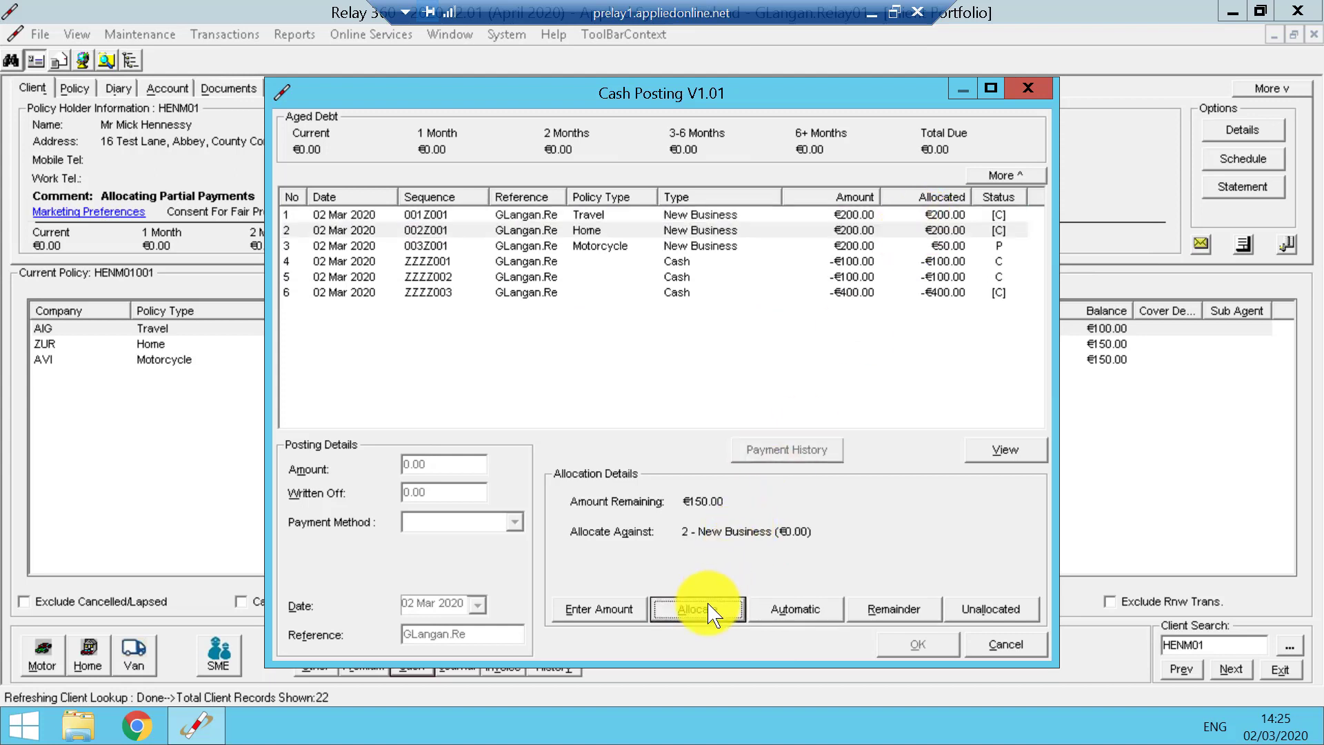
{"action": "left_click", "coordinate": [894, 247]}
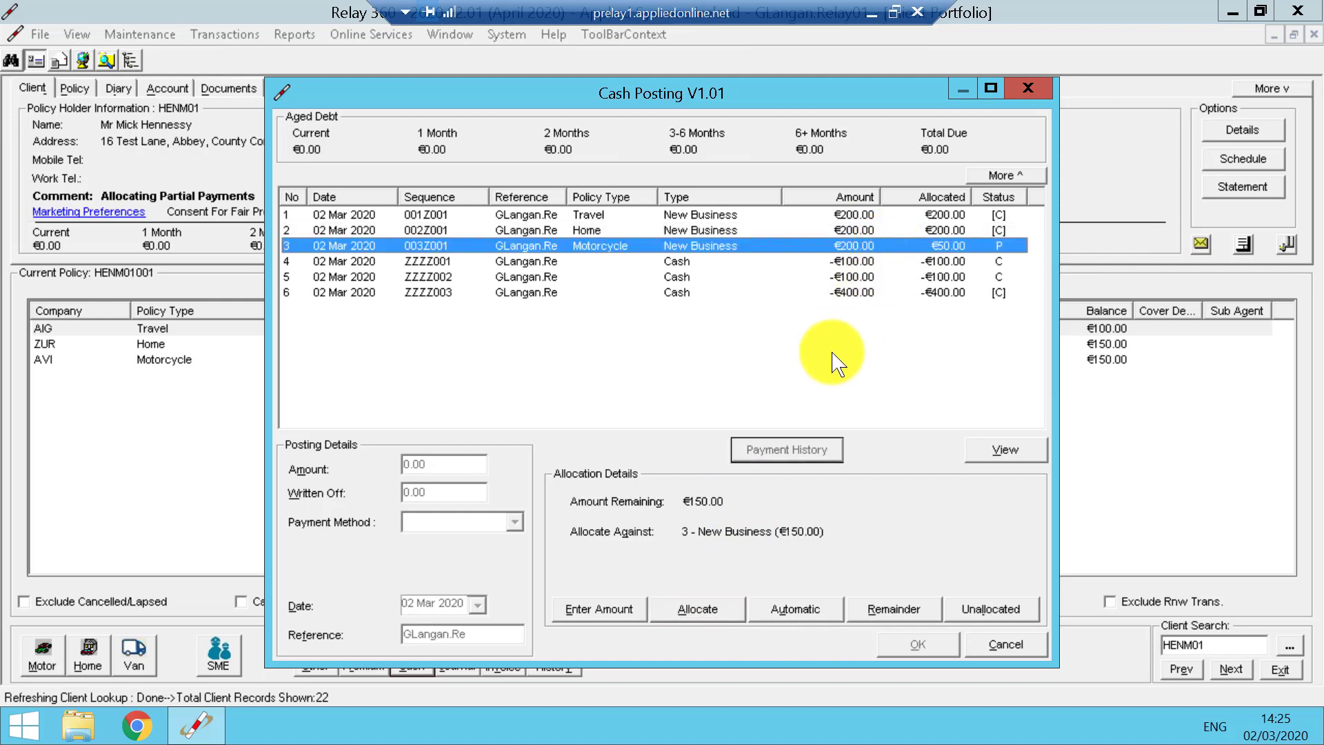
{"action": "left_click", "coordinate": [702, 610]}
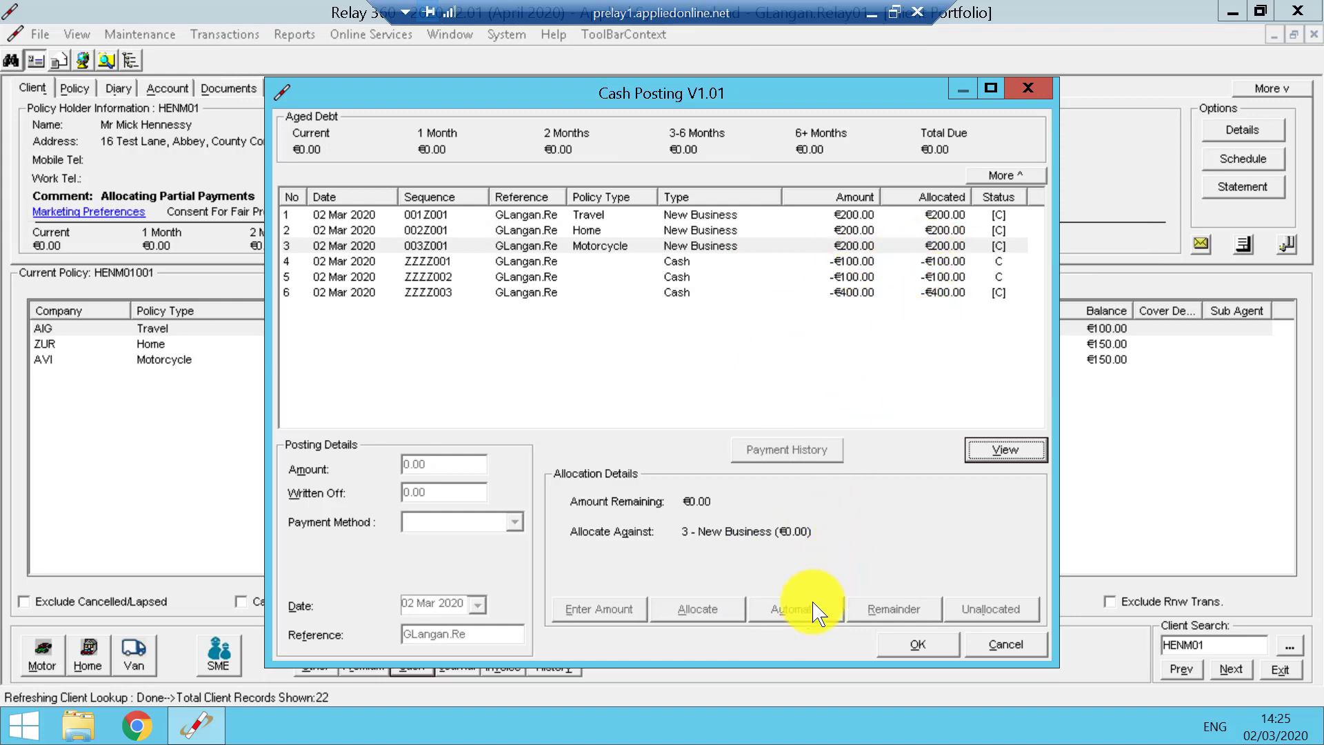
Review the 400.00 cash transaction against the Travel, Home and Motorcycle new business transactions, checking their amounts, allocations and statuses.
{"action": "left_click", "coordinate": [832, 293]}
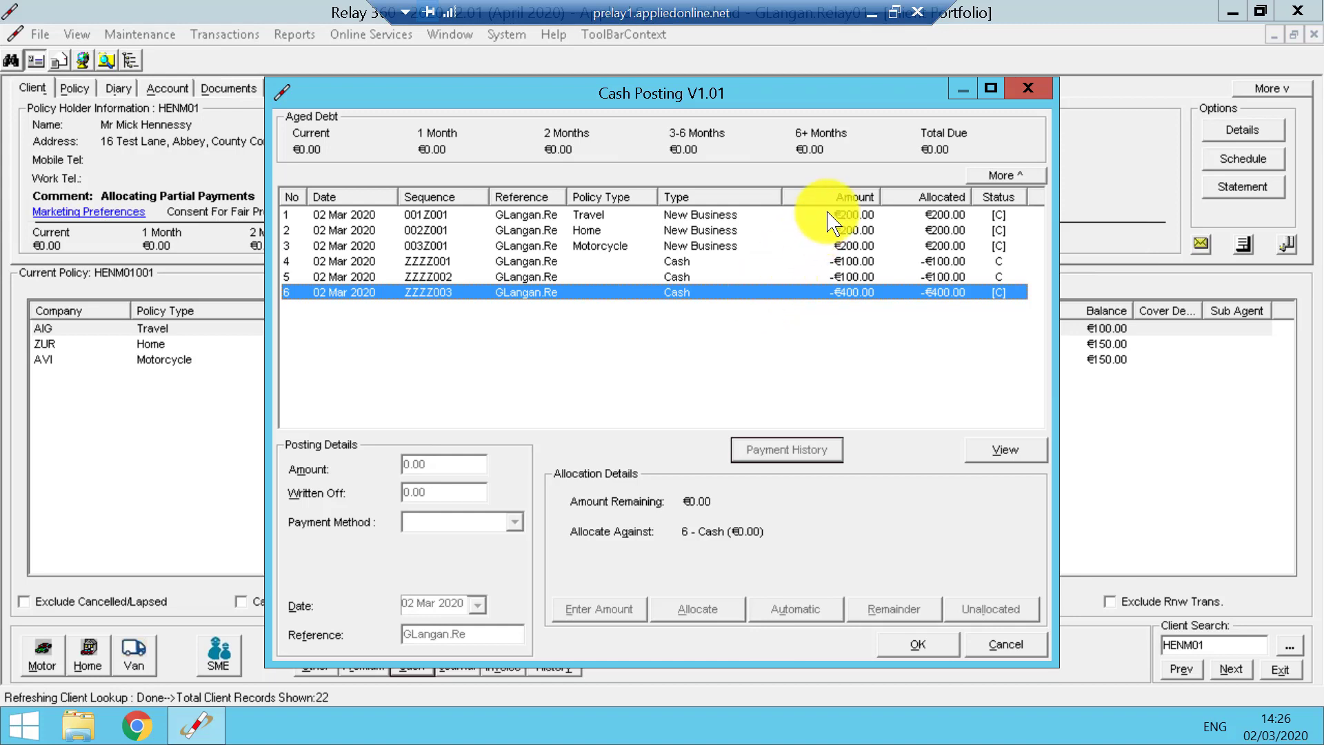
{"action": "left_click", "coordinate": [805, 213]}
{"action": "left_click", "coordinate": [825, 231]}
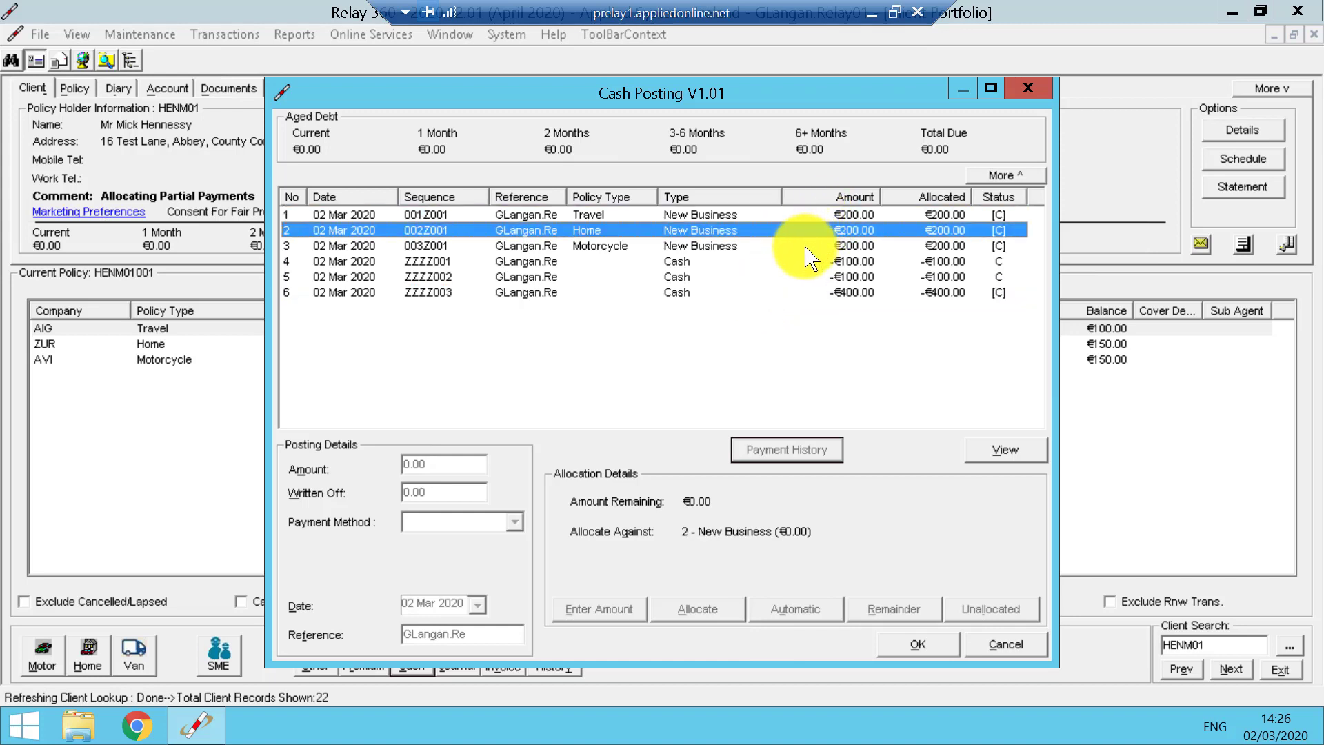
{"action": "left_click", "coordinate": [806, 246]}
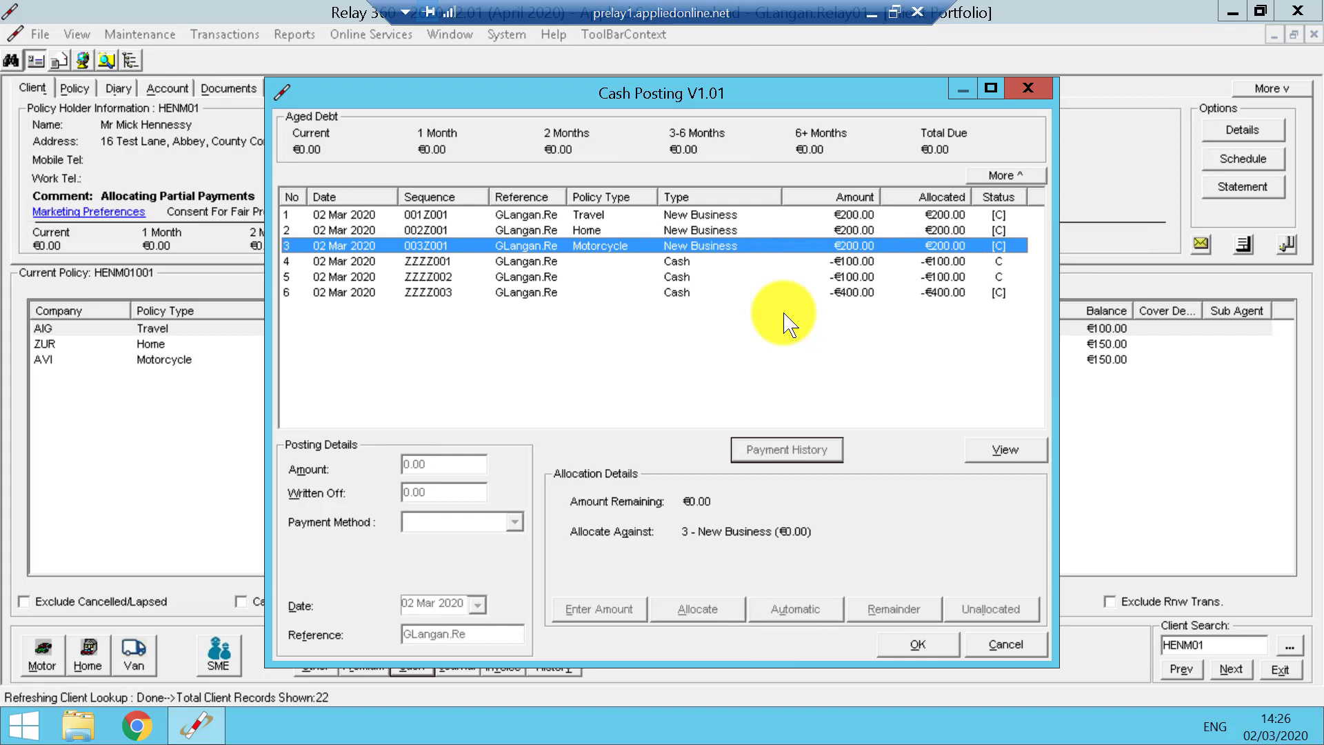
{"action": "left_click", "coordinate": [881, 297]}
{"action": "left_click", "coordinate": [859, 215]}
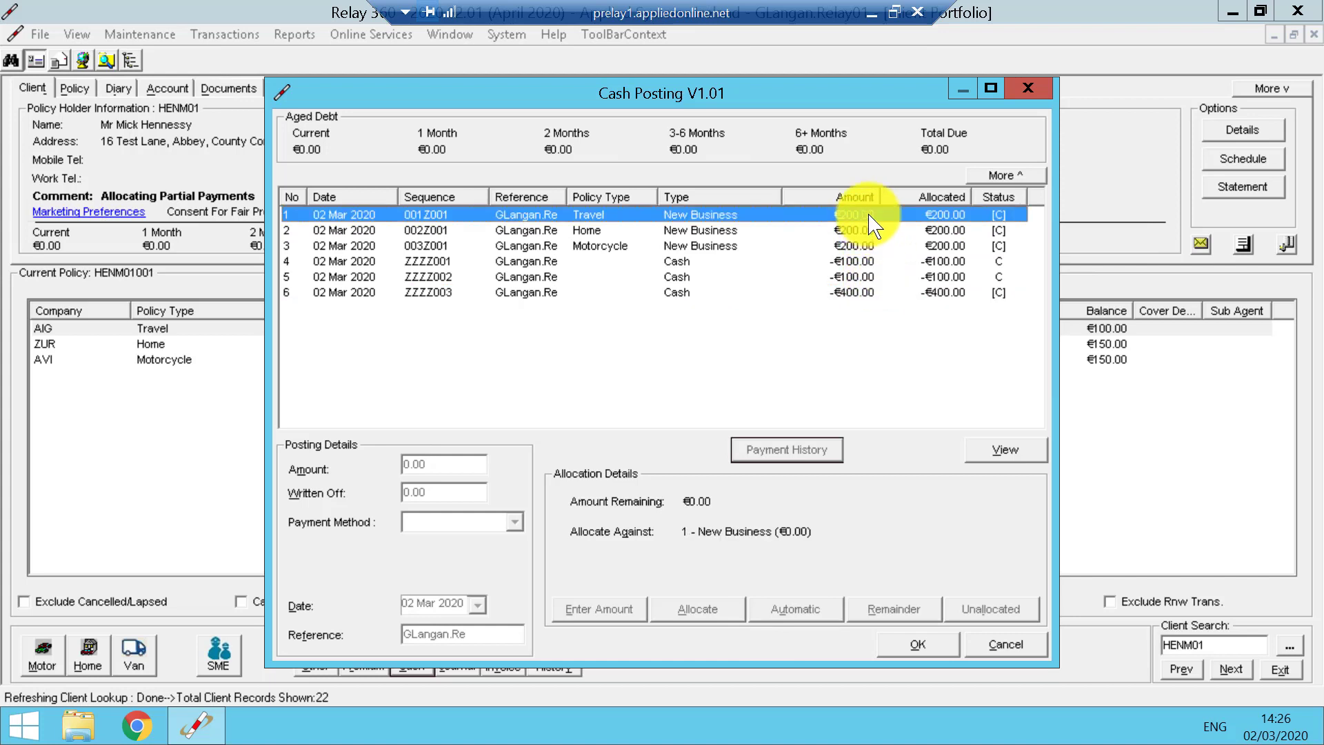
{"action": "left_click", "coordinate": [862, 230]}
{"action": "left_click", "coordinate": [863, 246]}
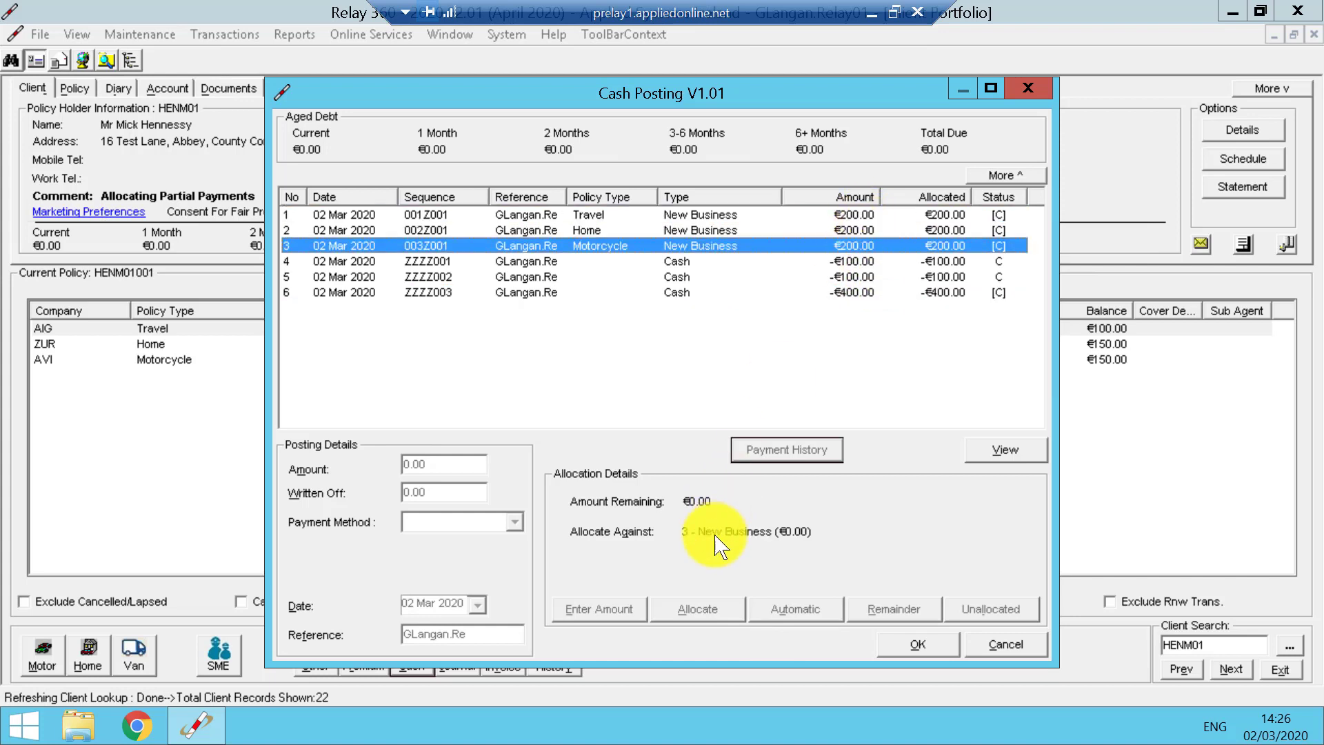